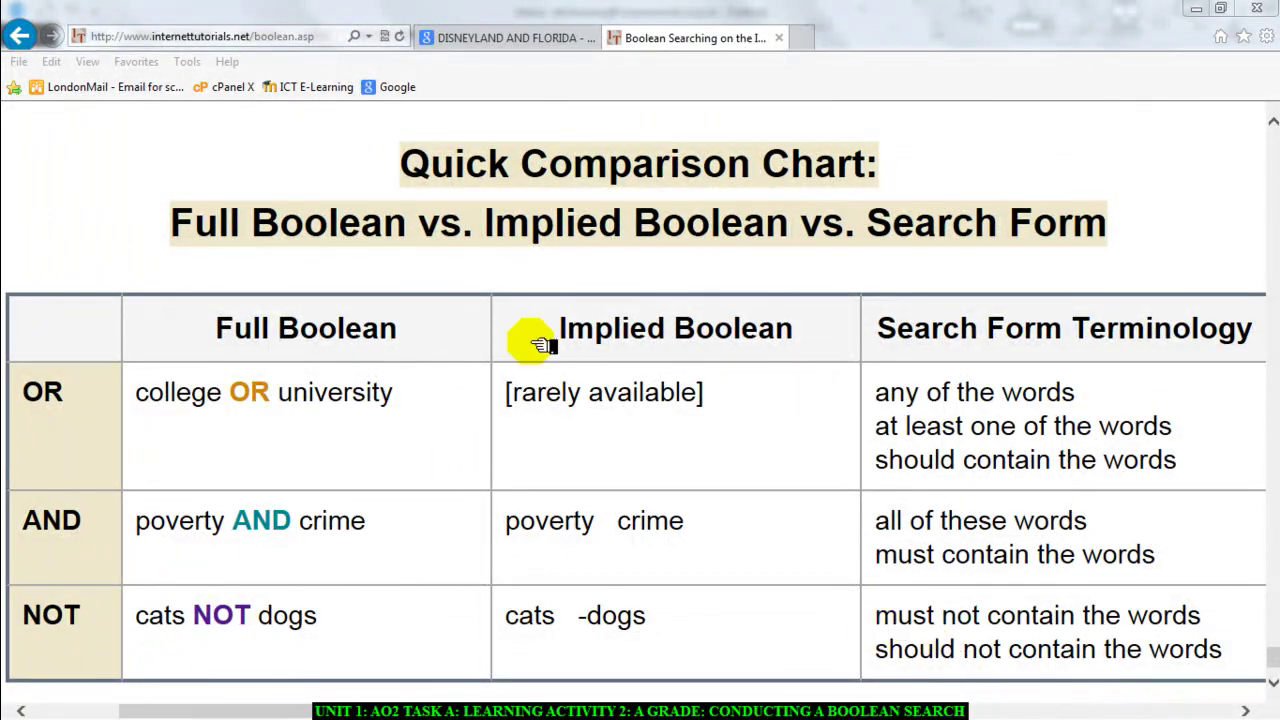
- Step back from the DISNEYLAND AND FLORIDA results to Google UK's home page, then show the Boolean chart
left_click(537, 40)
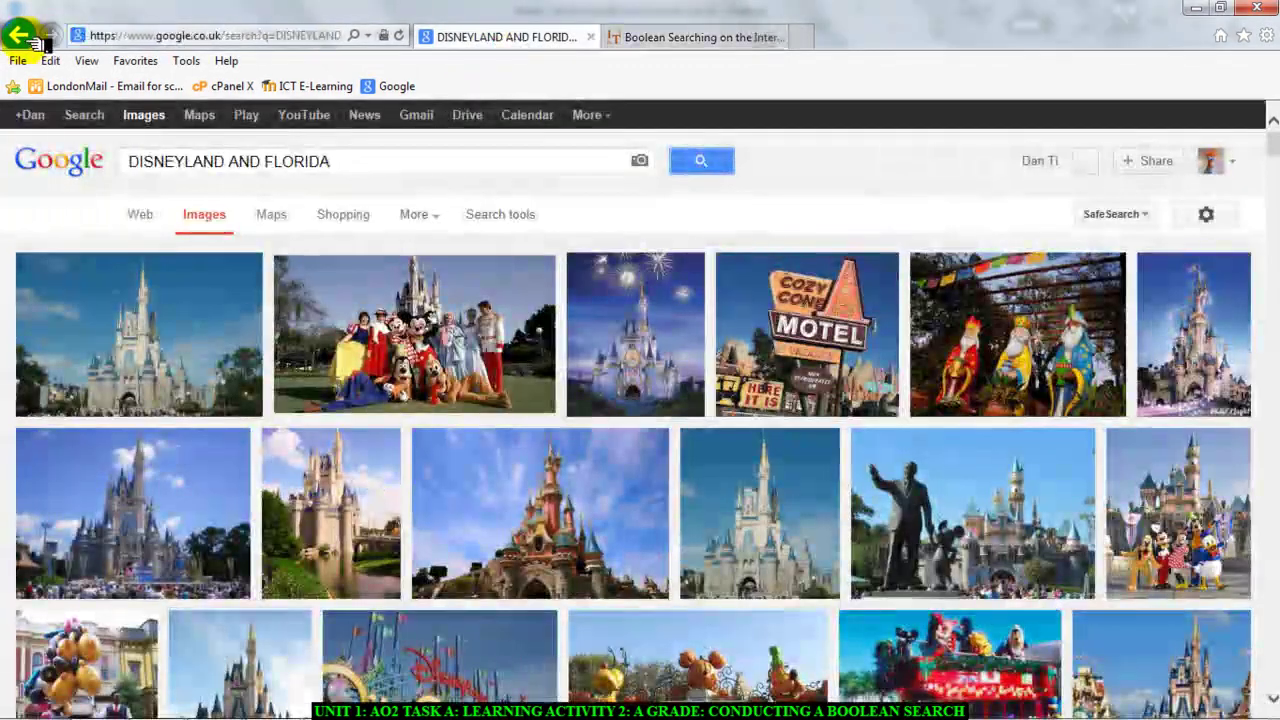
left_click(20, 36)
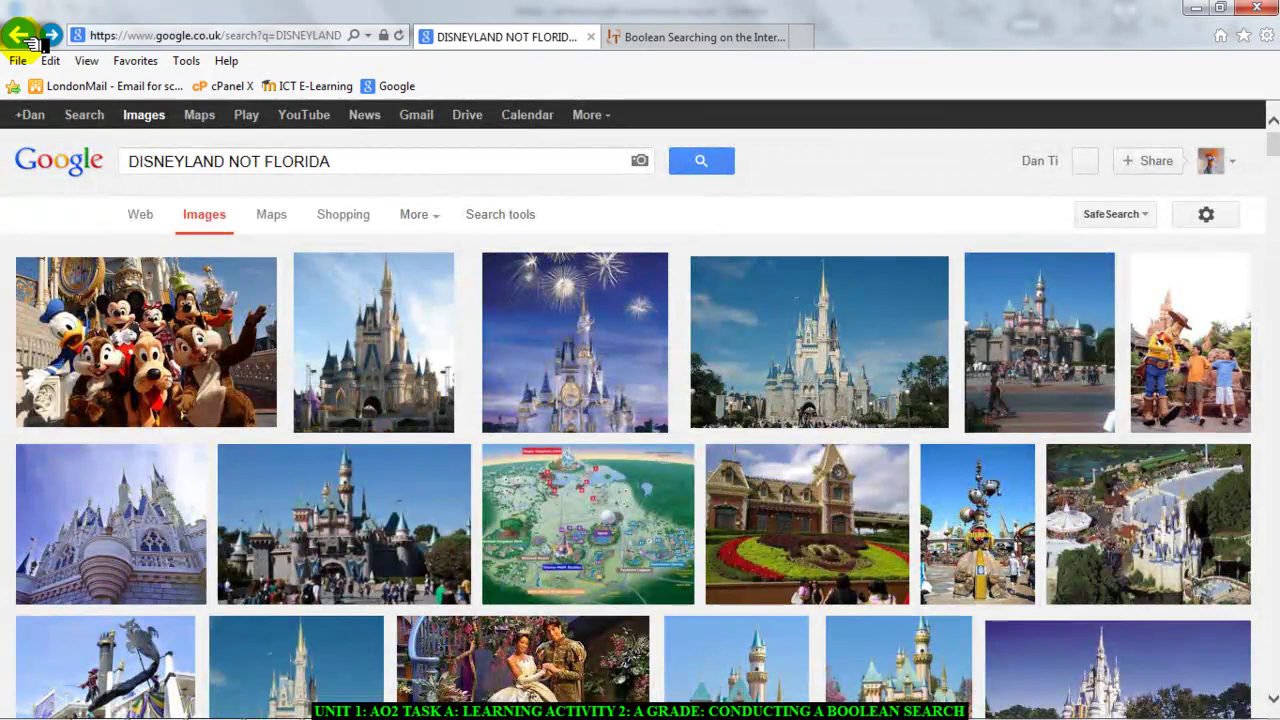
left_click(20, 36)
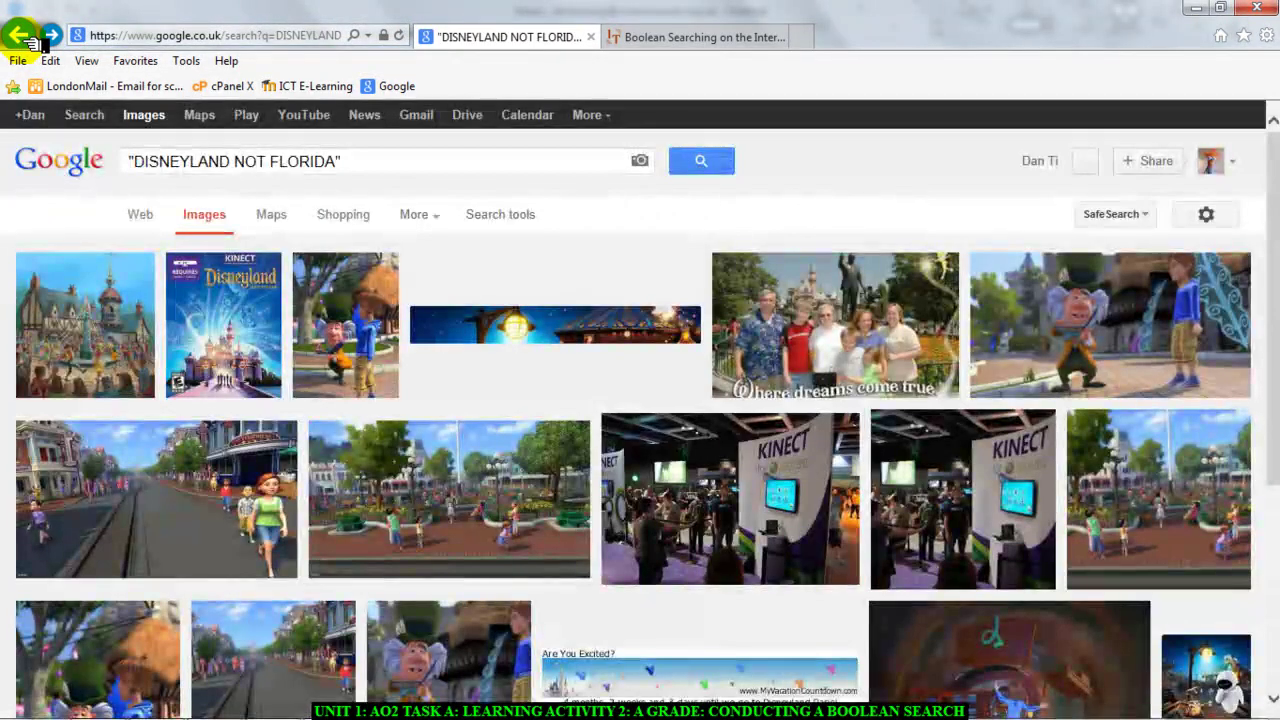
left_click(20, 36)
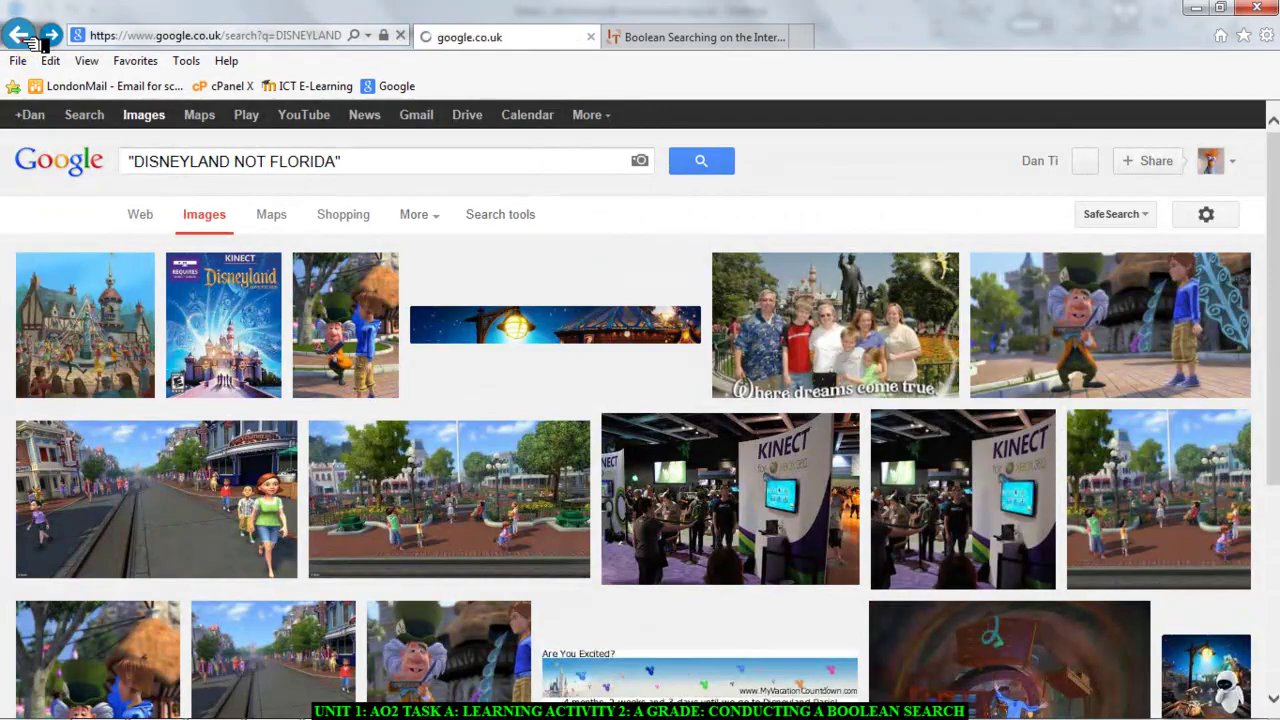
left_click(20, 36)
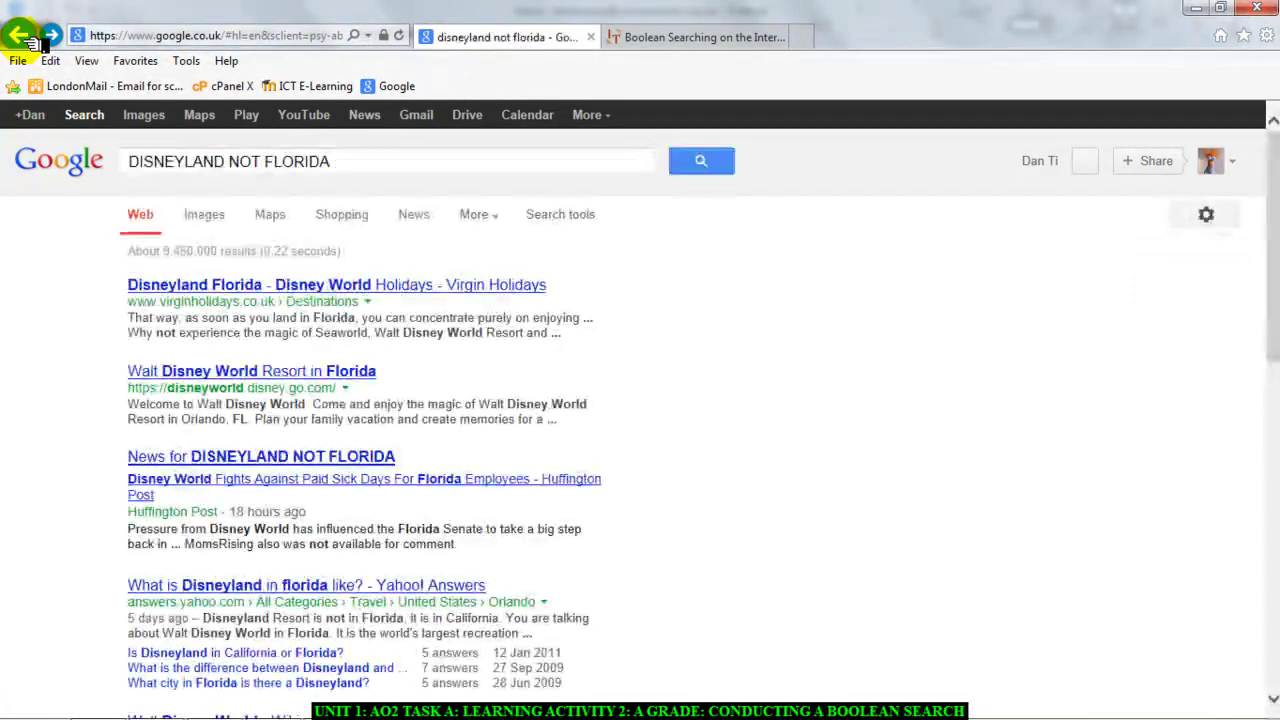
left_click(20, 36)
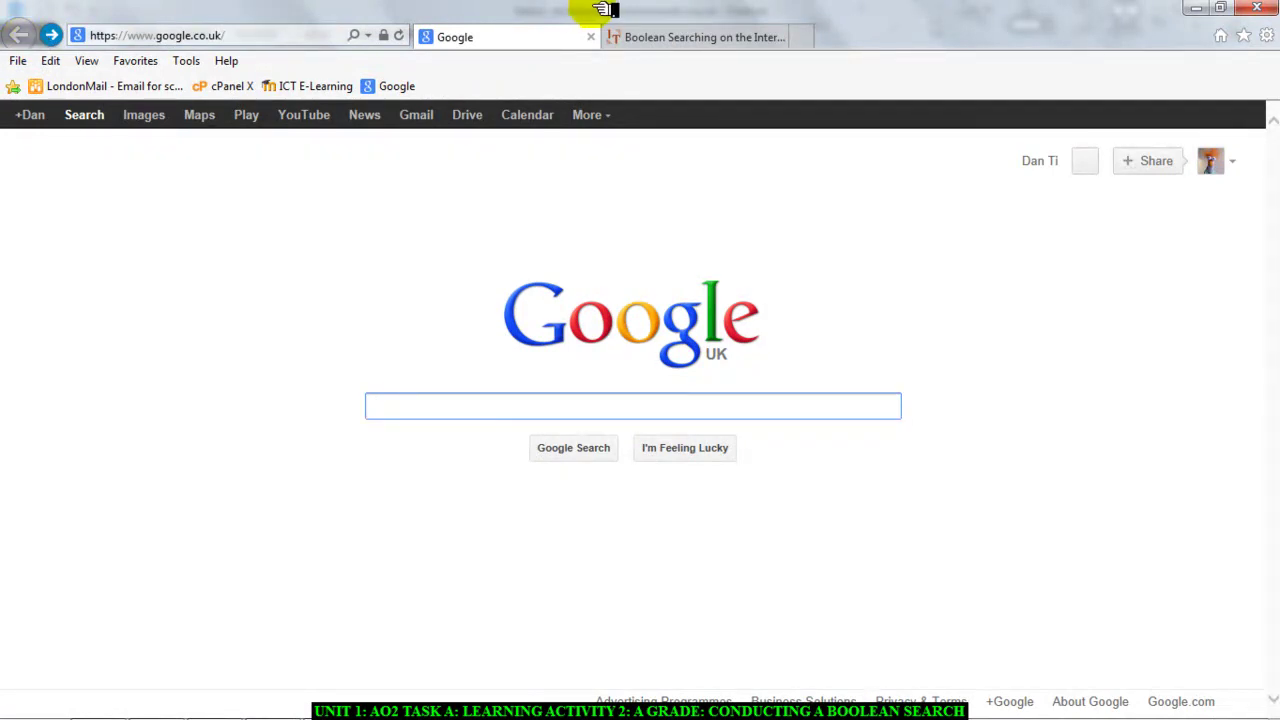
left_click(655, 40)
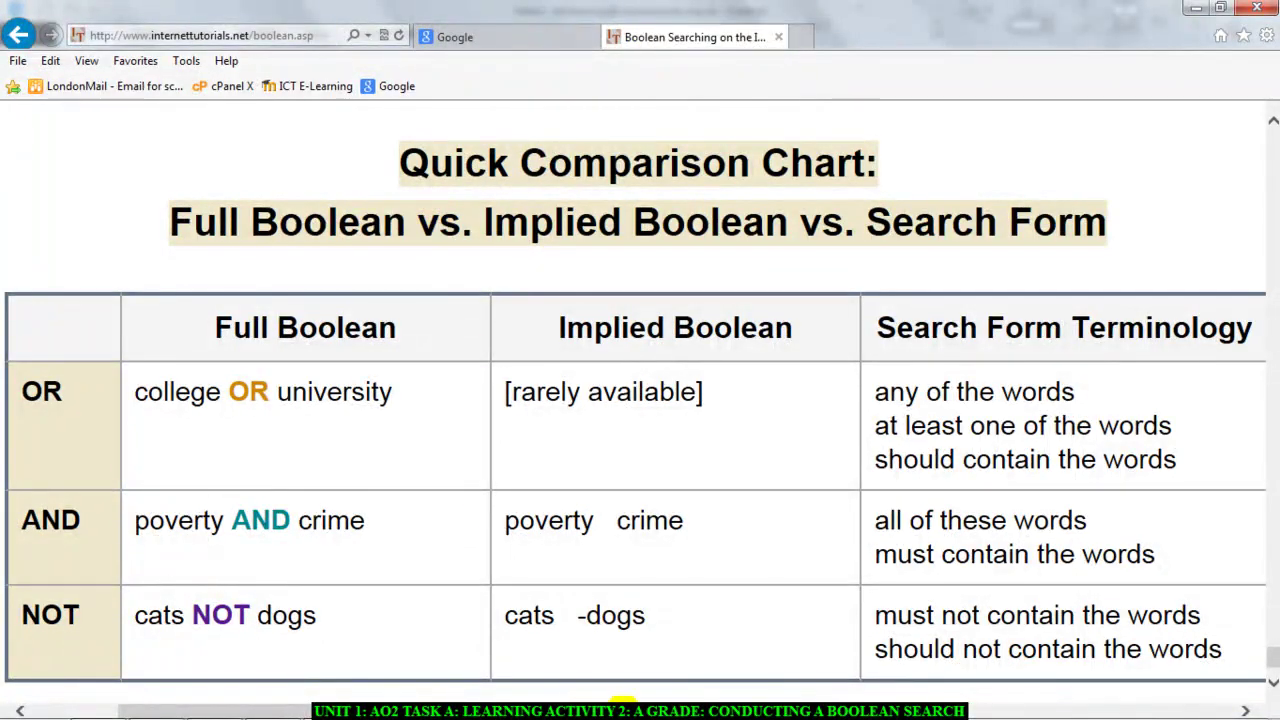
mouse_move(622, 705)
left_click(1110, 712)
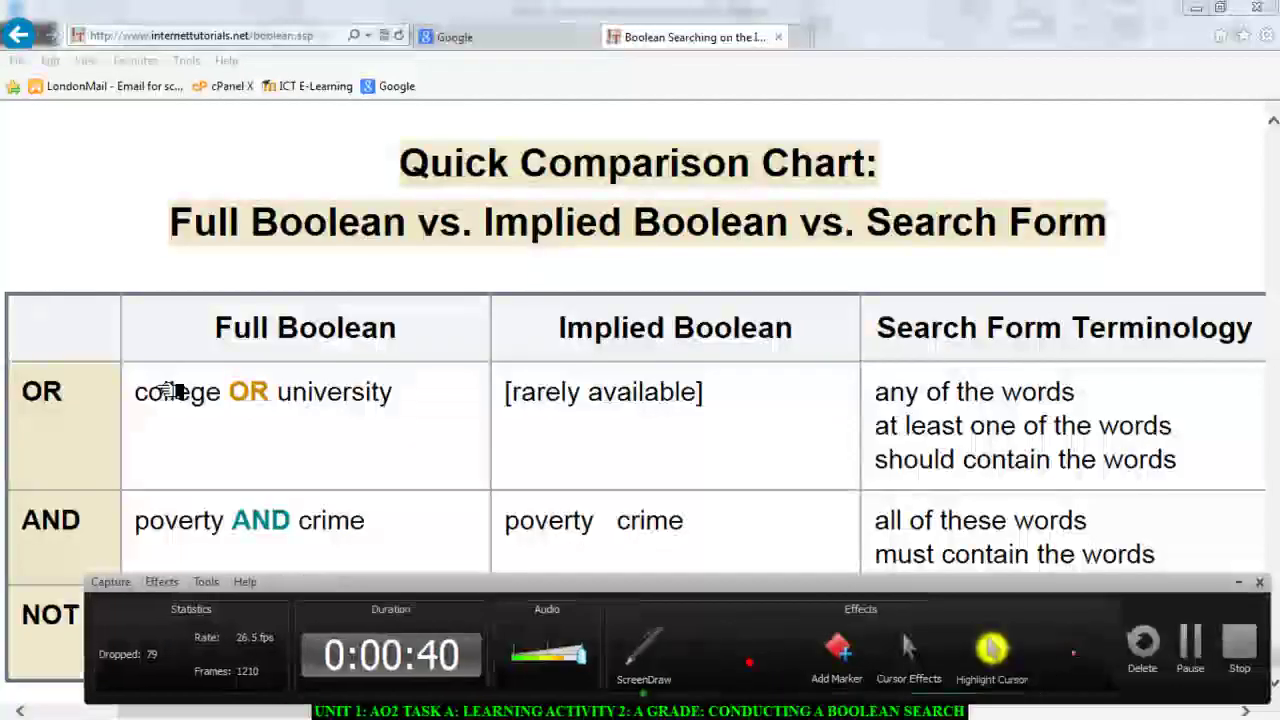
key("ctrl+shift+d")
left_click_drag(11, 362, 122, 680)
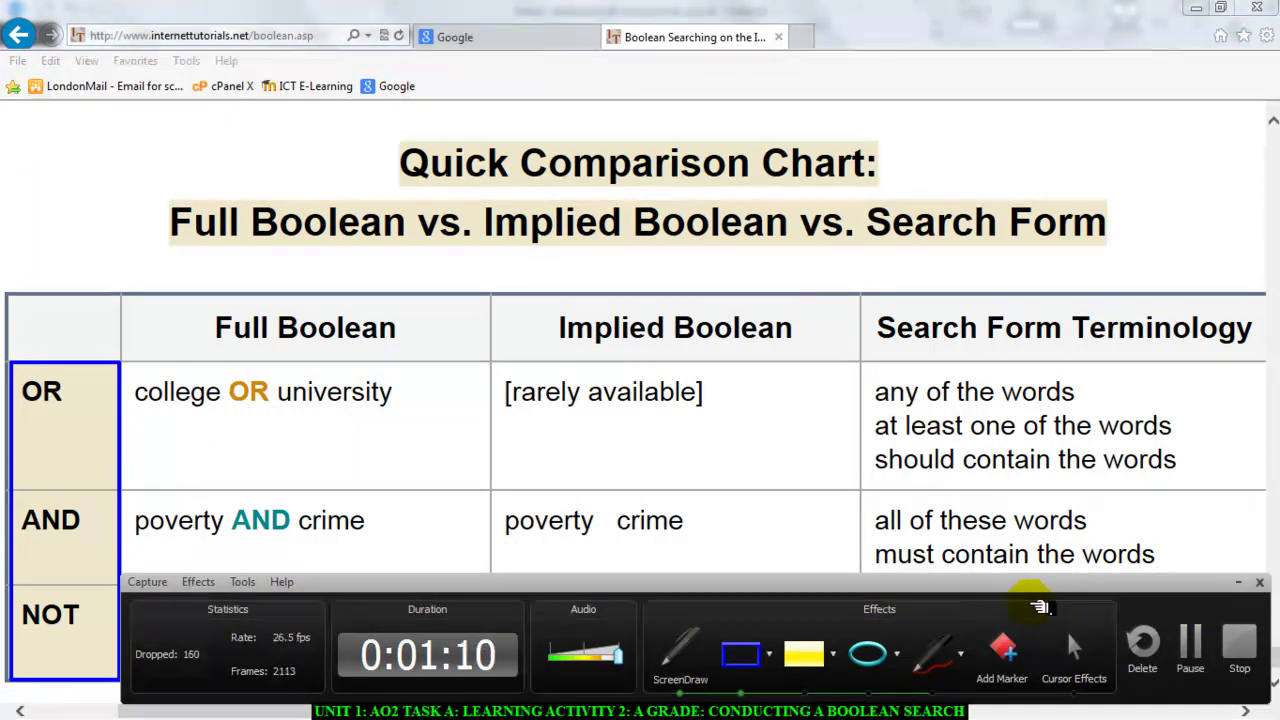
mouse_move(1037, 585)
left_mouse_down()
mouse_move(1143, 614)
mouse_move(1100, 625)
mouse_move(1045, 588)
mouse_move(1212, 572)
mouse_move(1245, 655)
mouse_move(1250, 587)
left_mouse_up()
left_click(1250, 587)
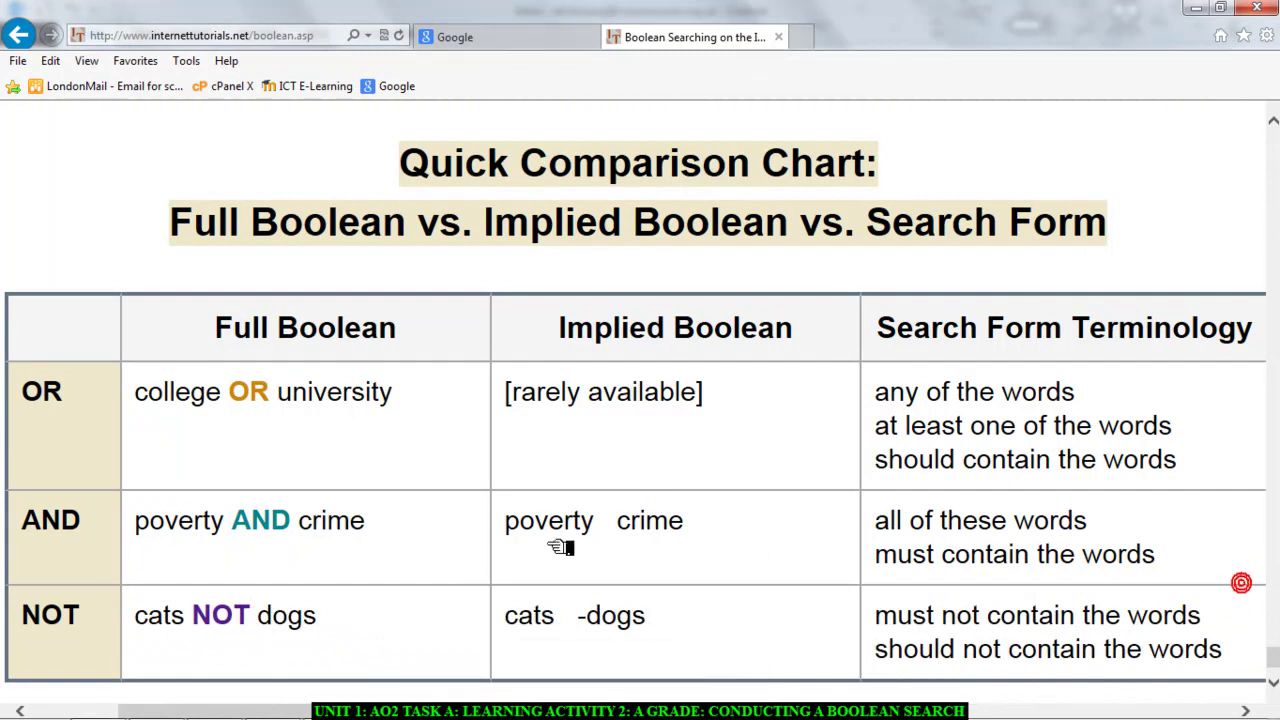
left_click(48, 412)
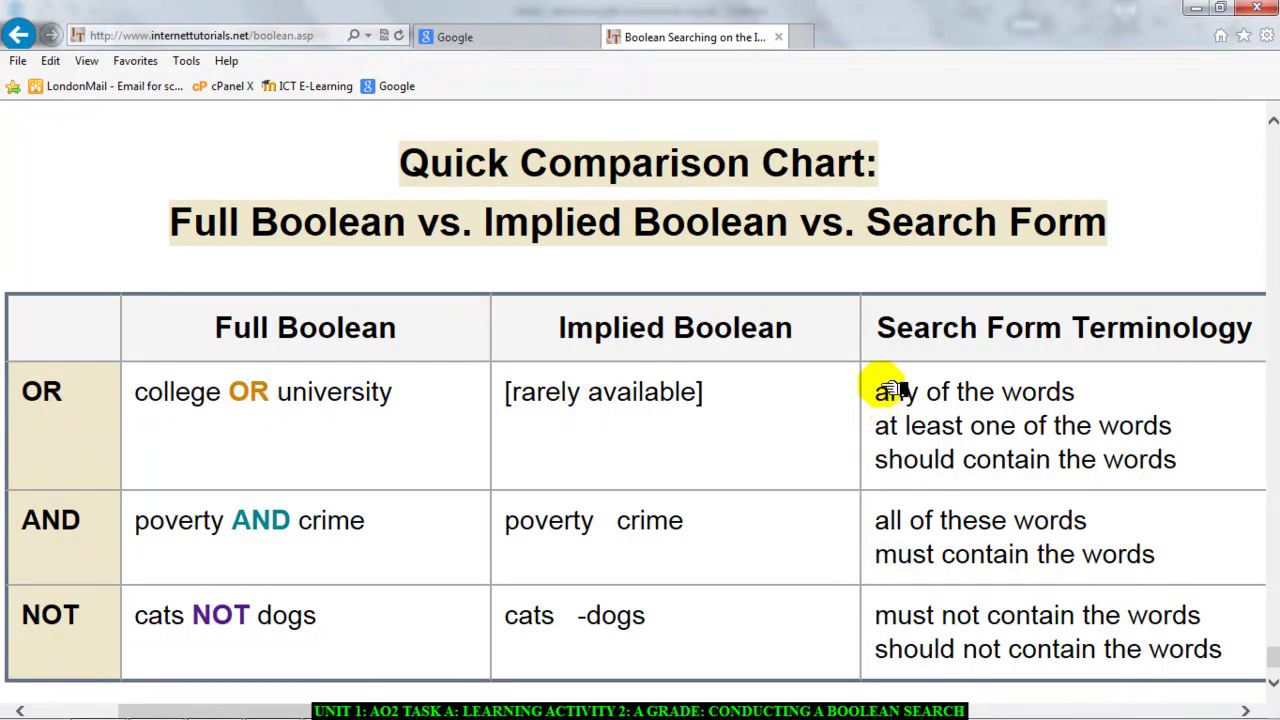
left_click_drag(882, 388, 1205, 455)
left_click(1205, 455)
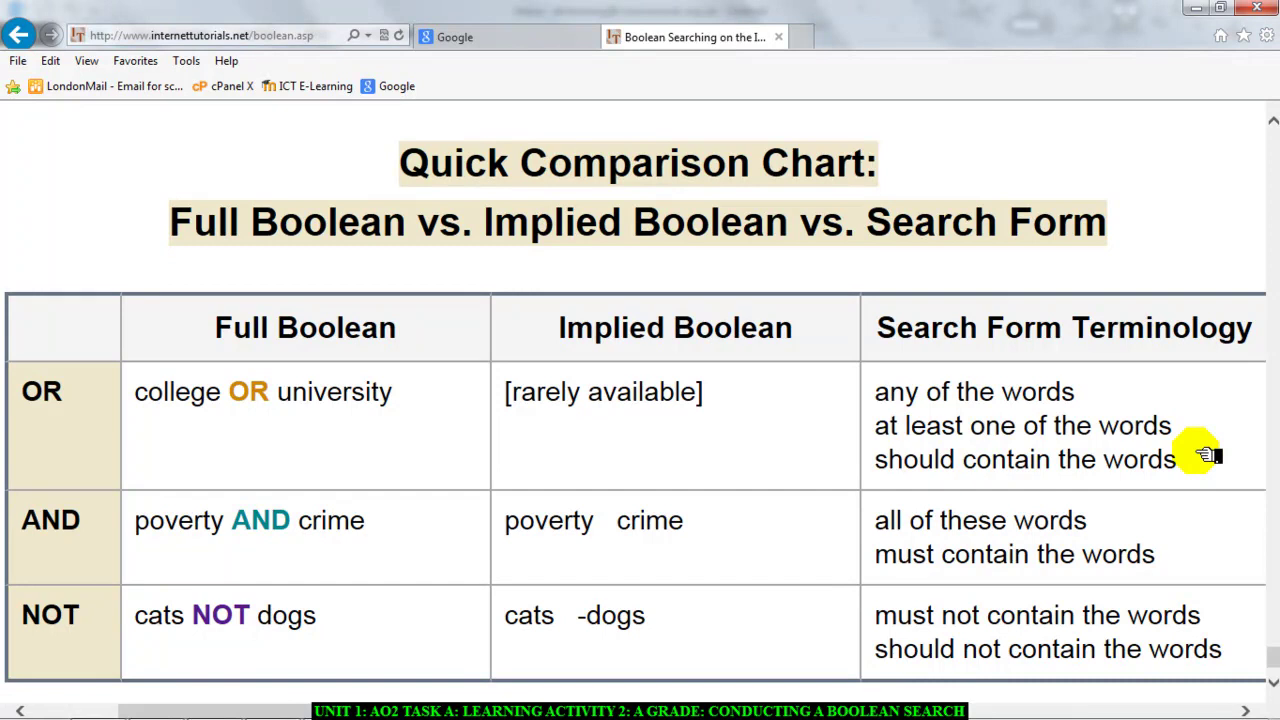
left_click_drag(94, 518, 15, 523)
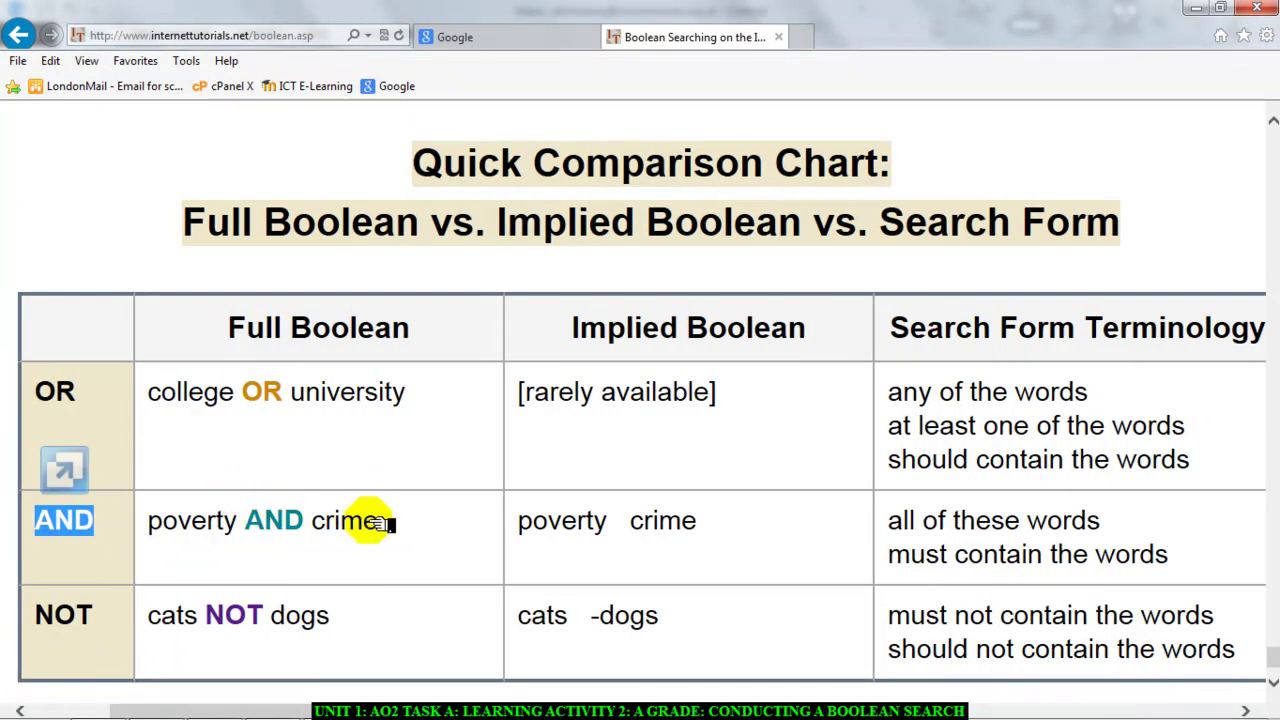
left_click_drag(410, 515, 175, 521)
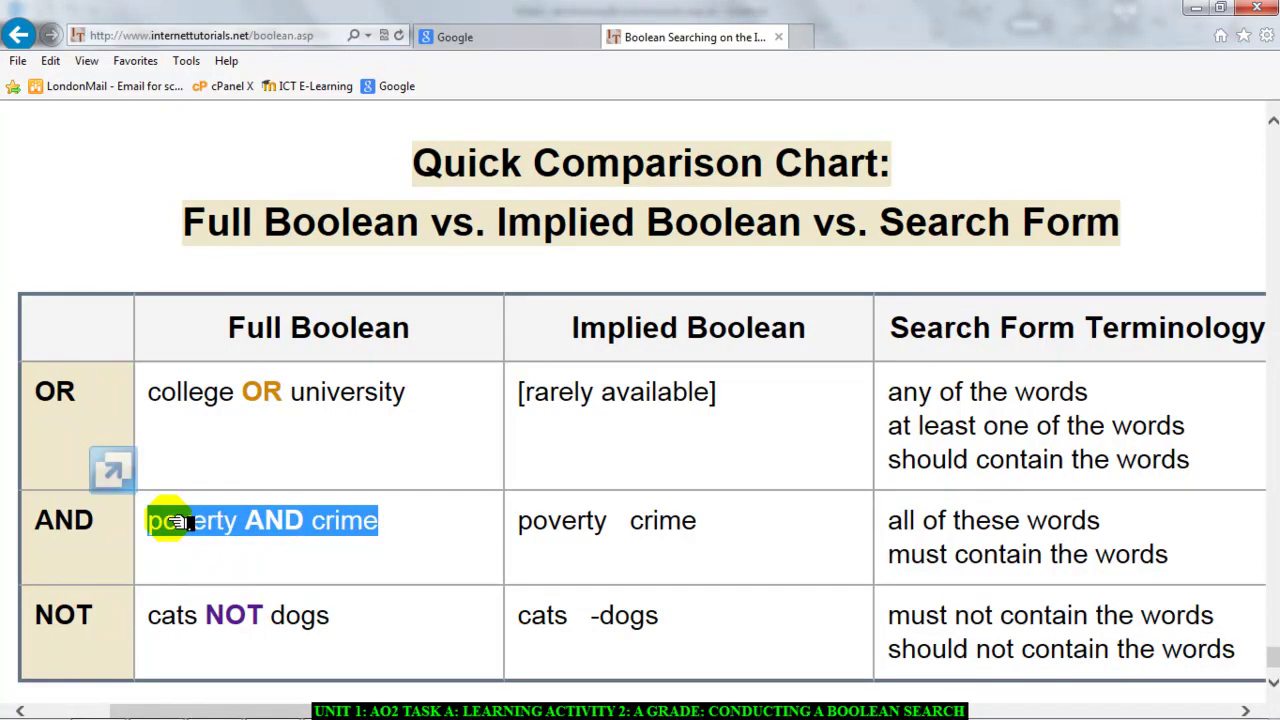
left_click_drag(895, 510, 1157, 570)
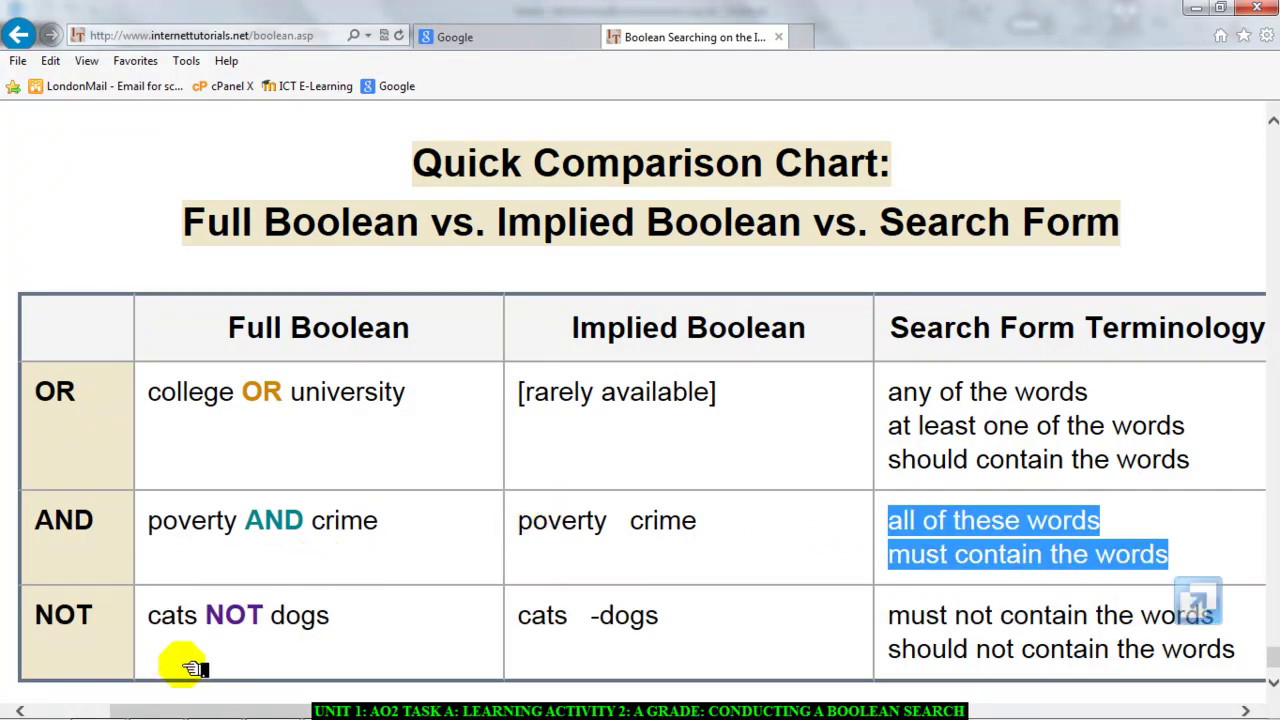
left_click(114, 626)
left_click_drag(114, 626, 34, 609)
left_click_drag(148, 600, 343, 618)
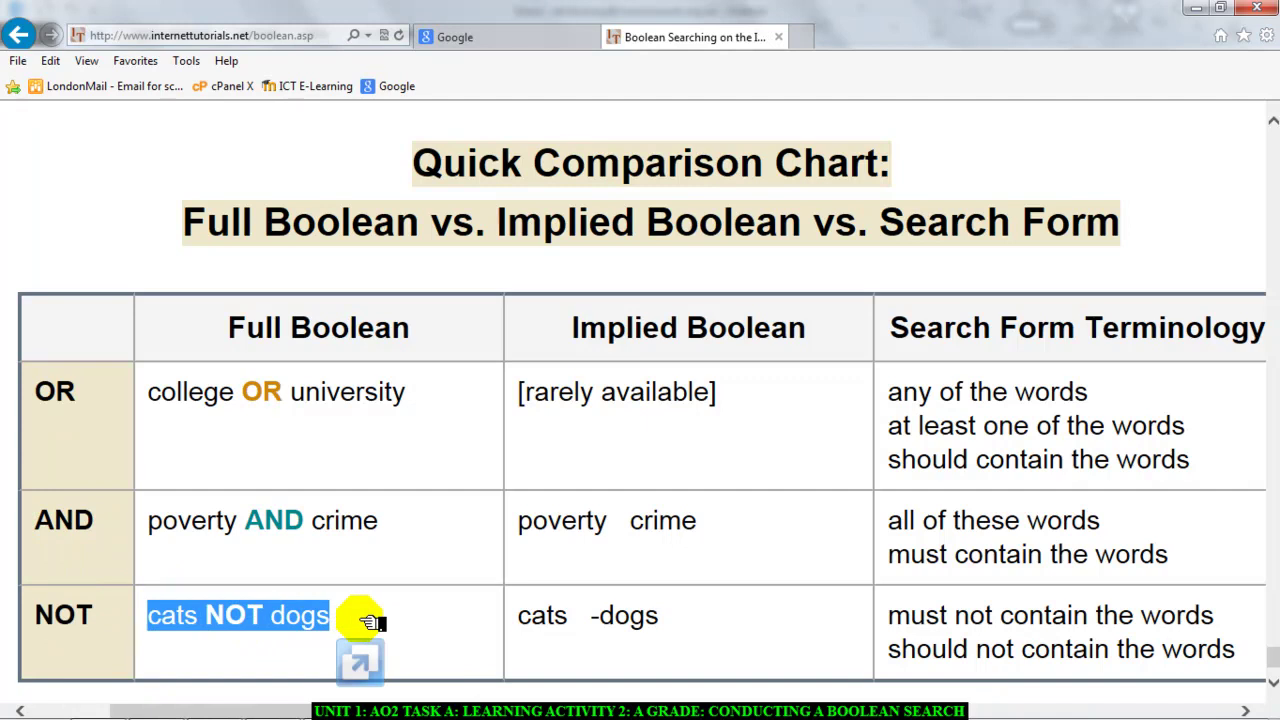
left_click(366, 619)
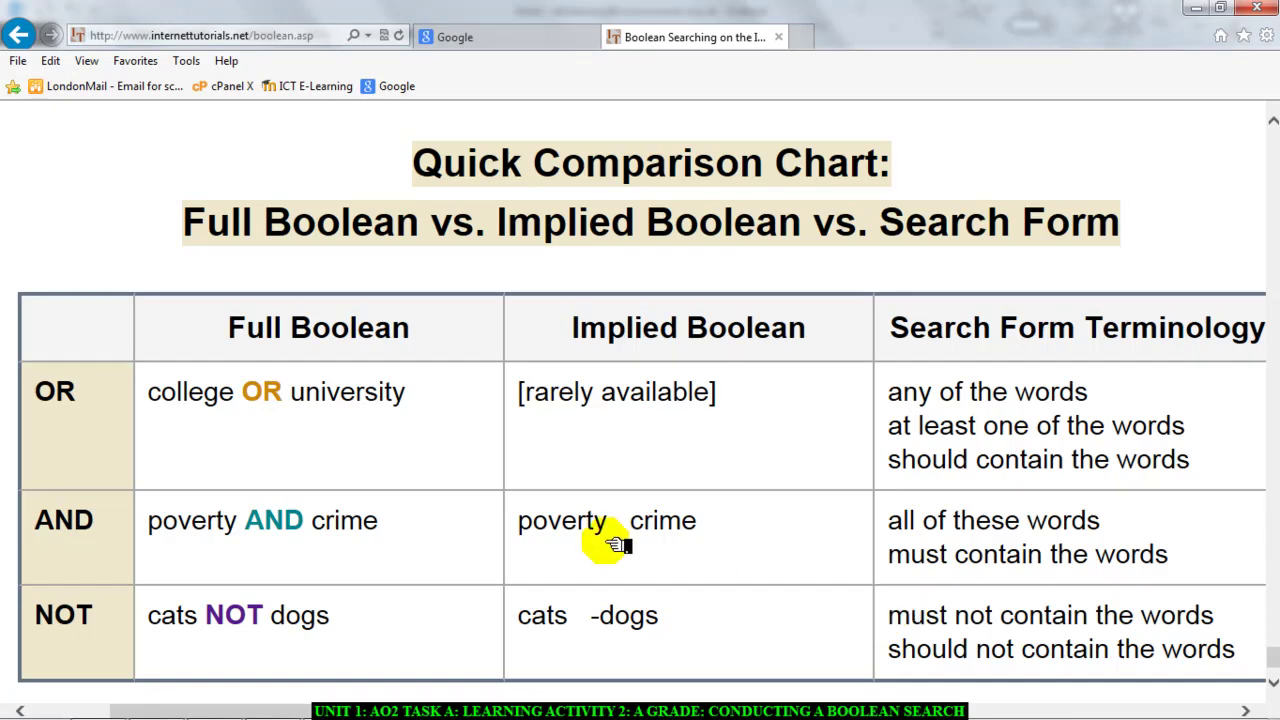
left_click_drag(42, 383, 105, 625)
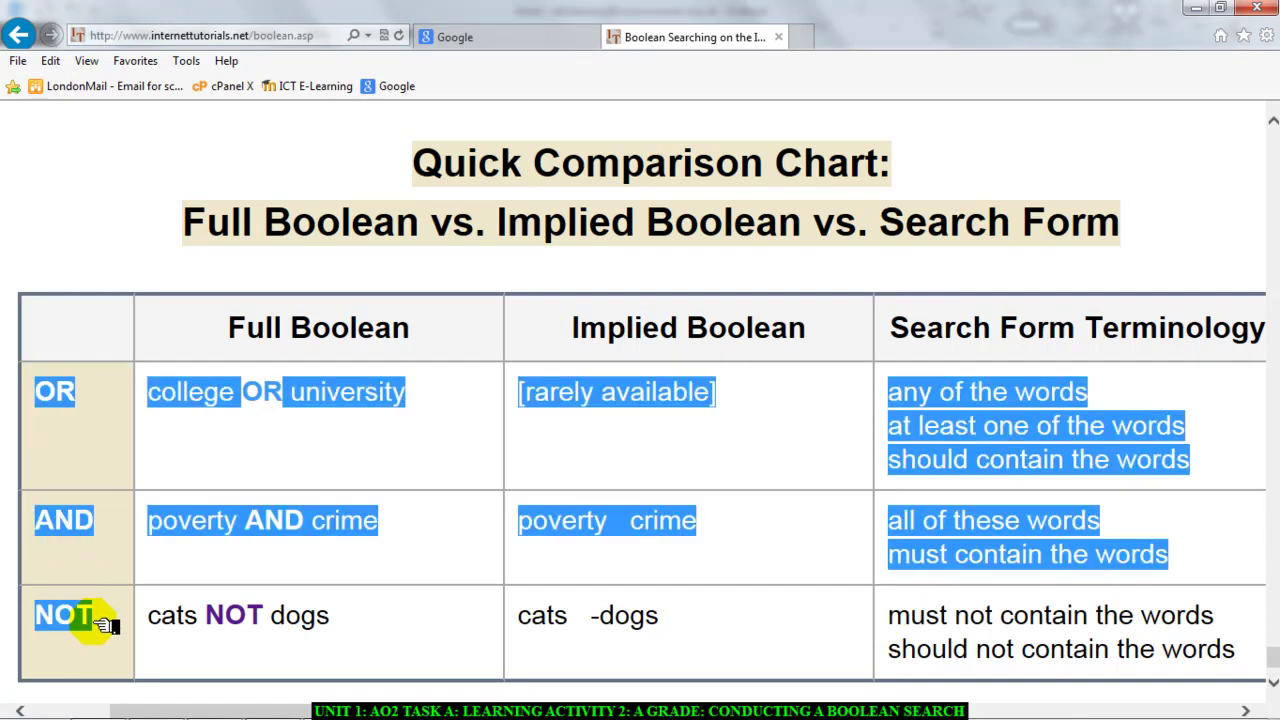
left_click(88, 424)
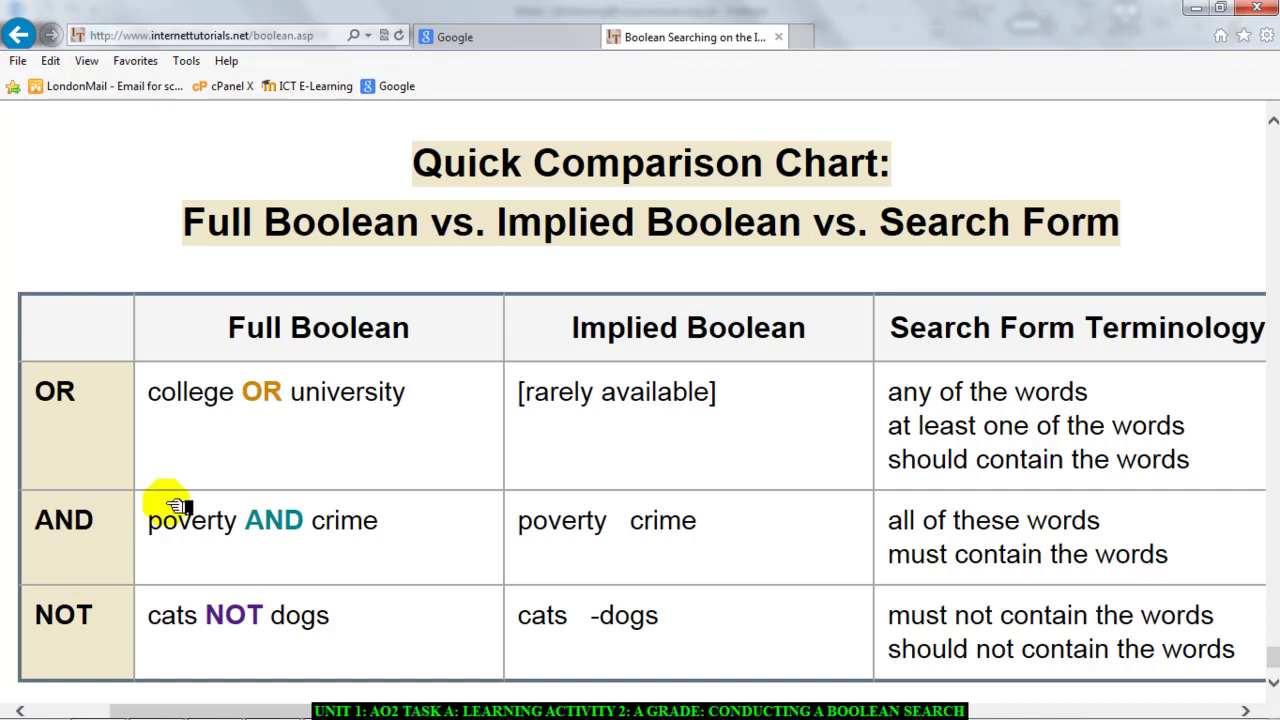
left_click(487, 36)
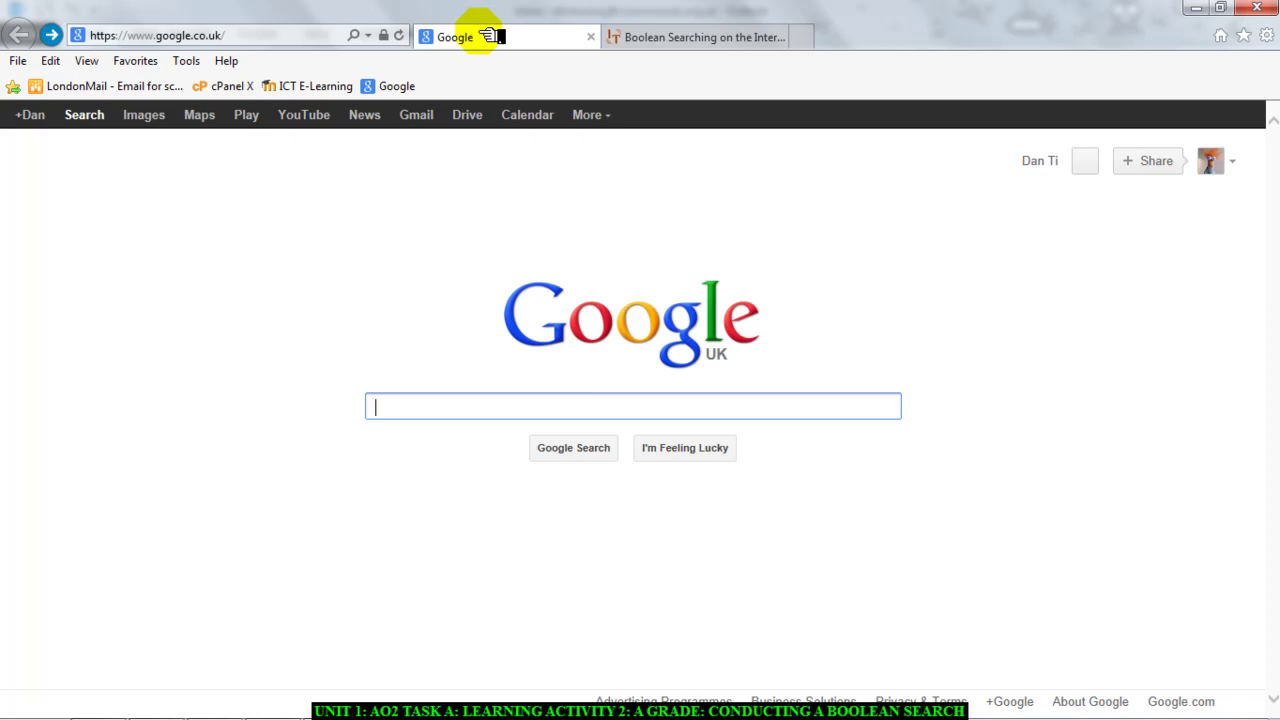
- Search Google for DISNEYLAND NOT FLORIDA, then trim the query back to DISNEYLAND
left_click(446, 405)
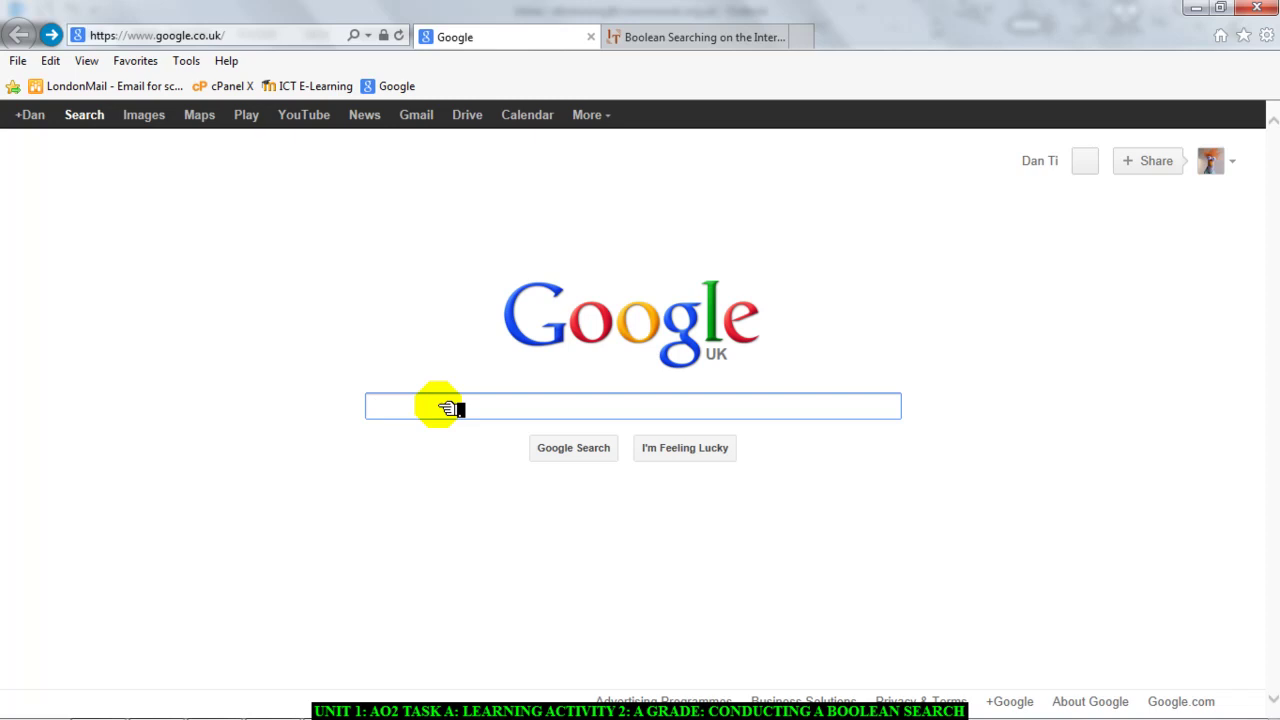
type("DISNE")
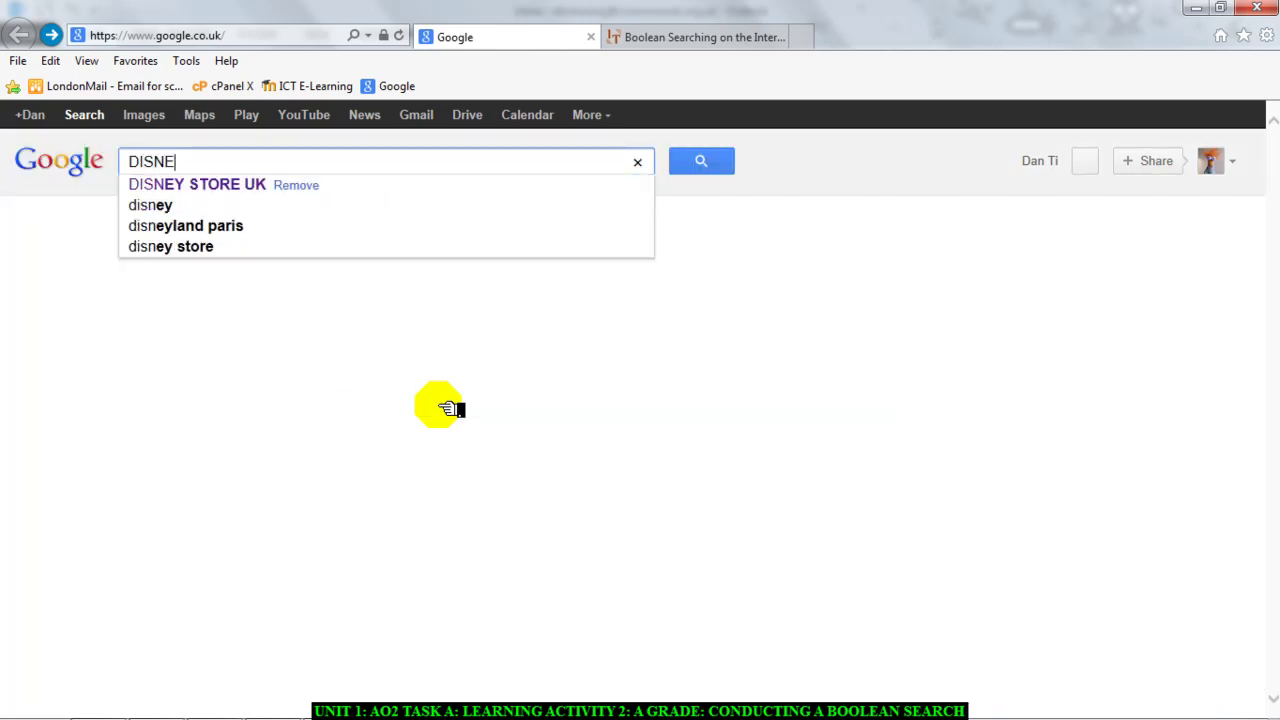
type("YLAND")
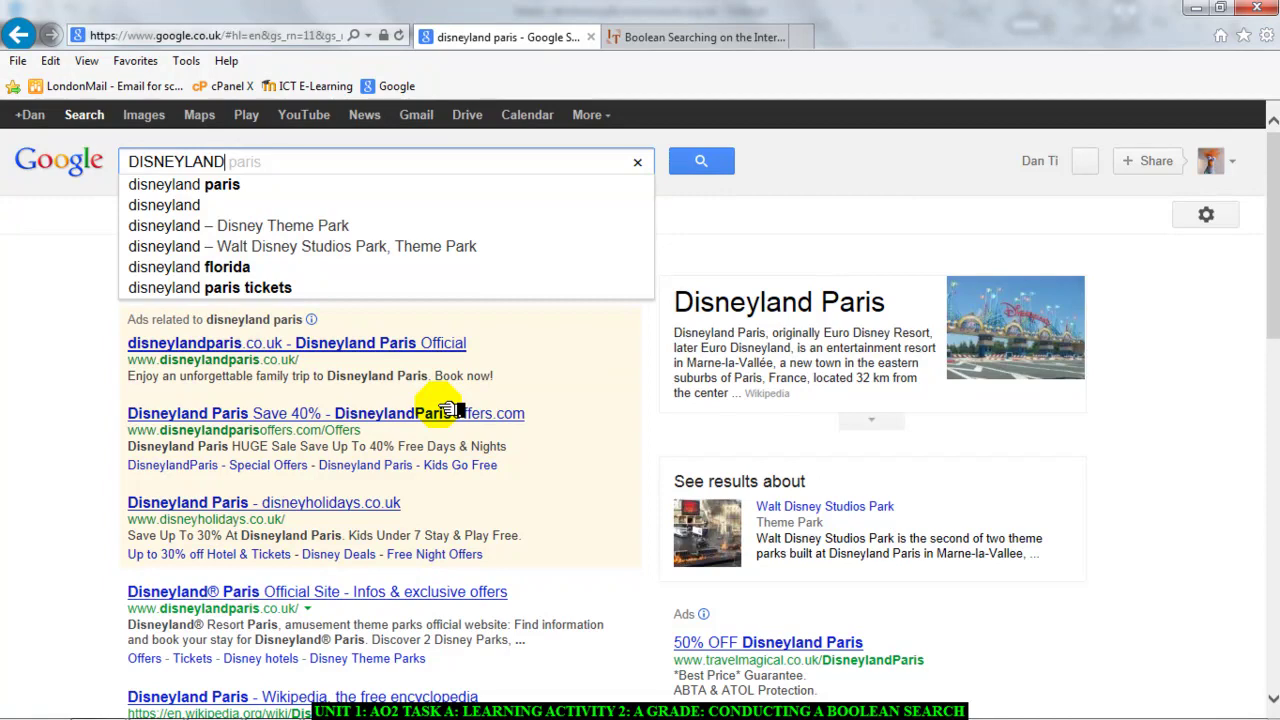
type("NOT F")
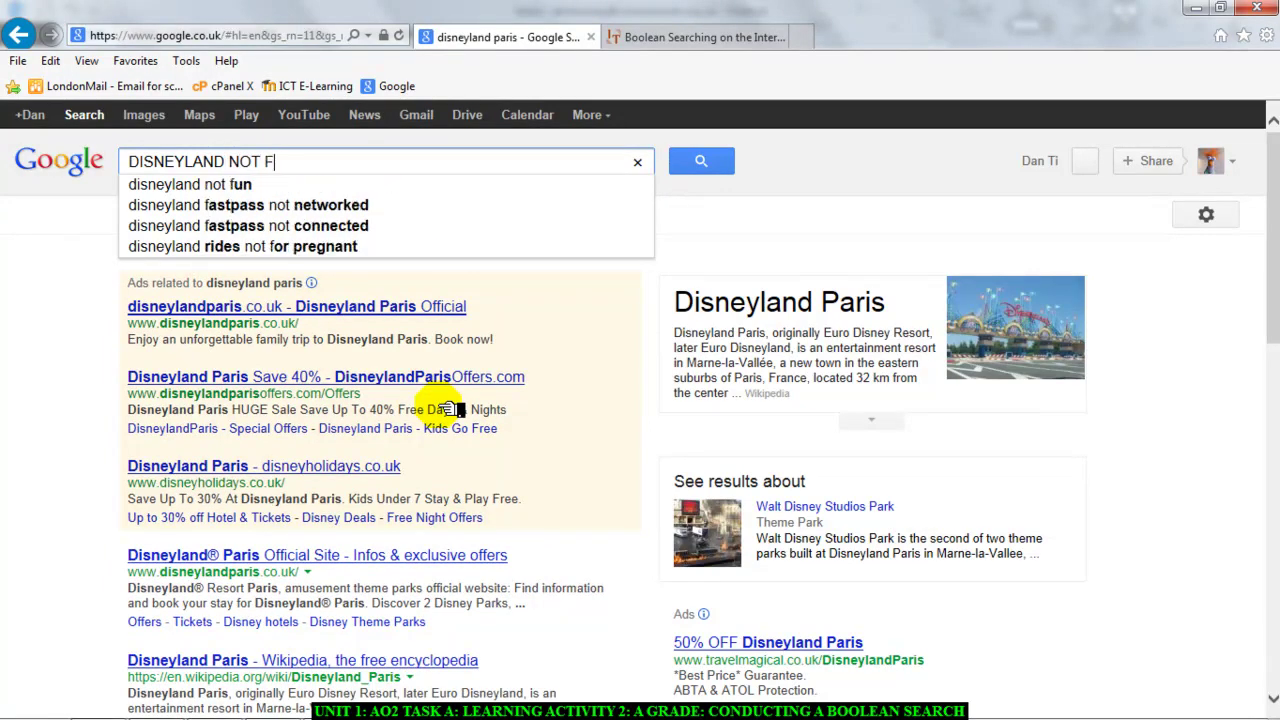
type("LORIDA")
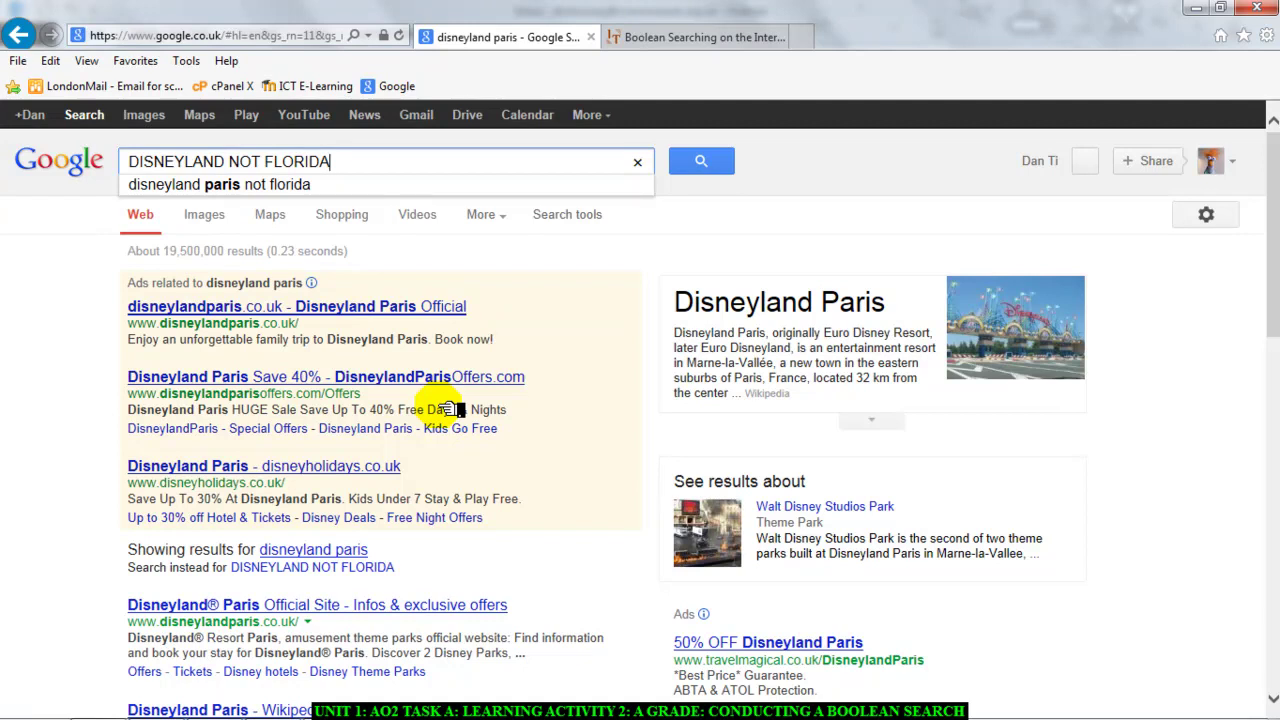
key("BackSpace")
key("BackSpace")
key("BackSpace")
key("BackSpace")
key("BackSpace")
key("BackSpace")
key("BackSpace")
key("BackSpace")
key("BackSpace")
key("BackSpace")
key("BackSpace")
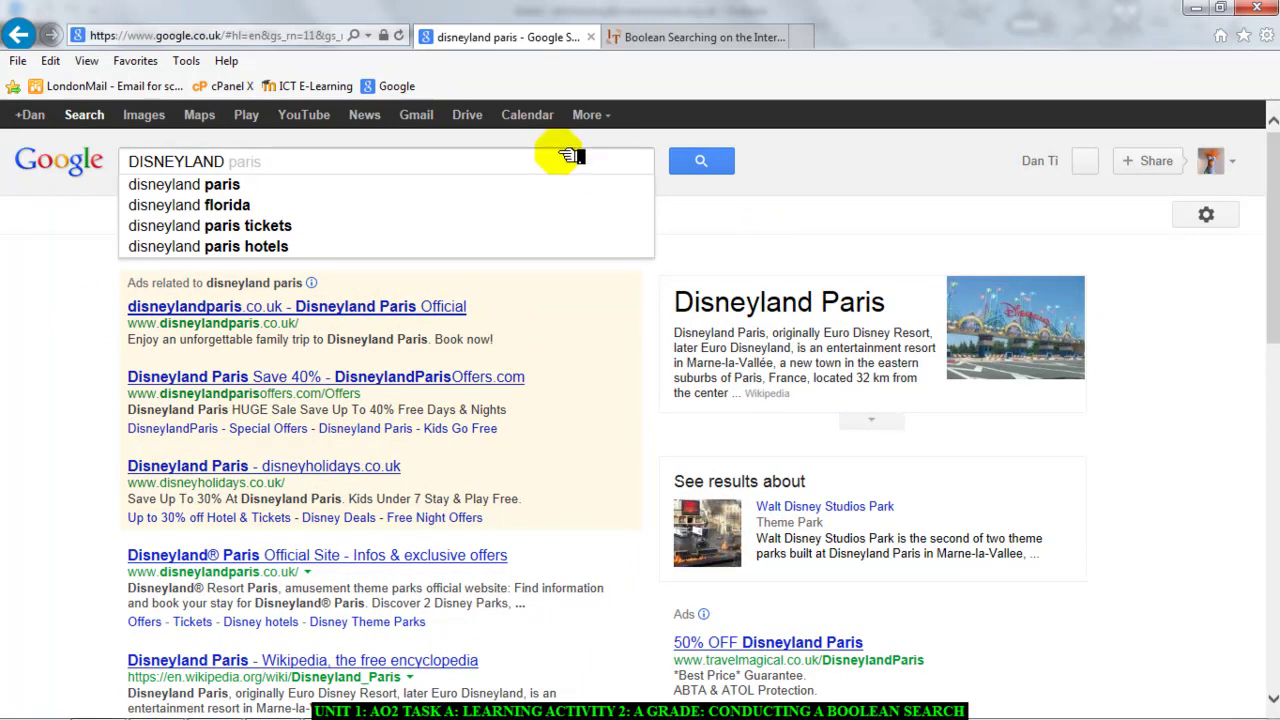
- Search plain DISNEYLAND and box the query term and its 78,400,000 result count
key("Return")
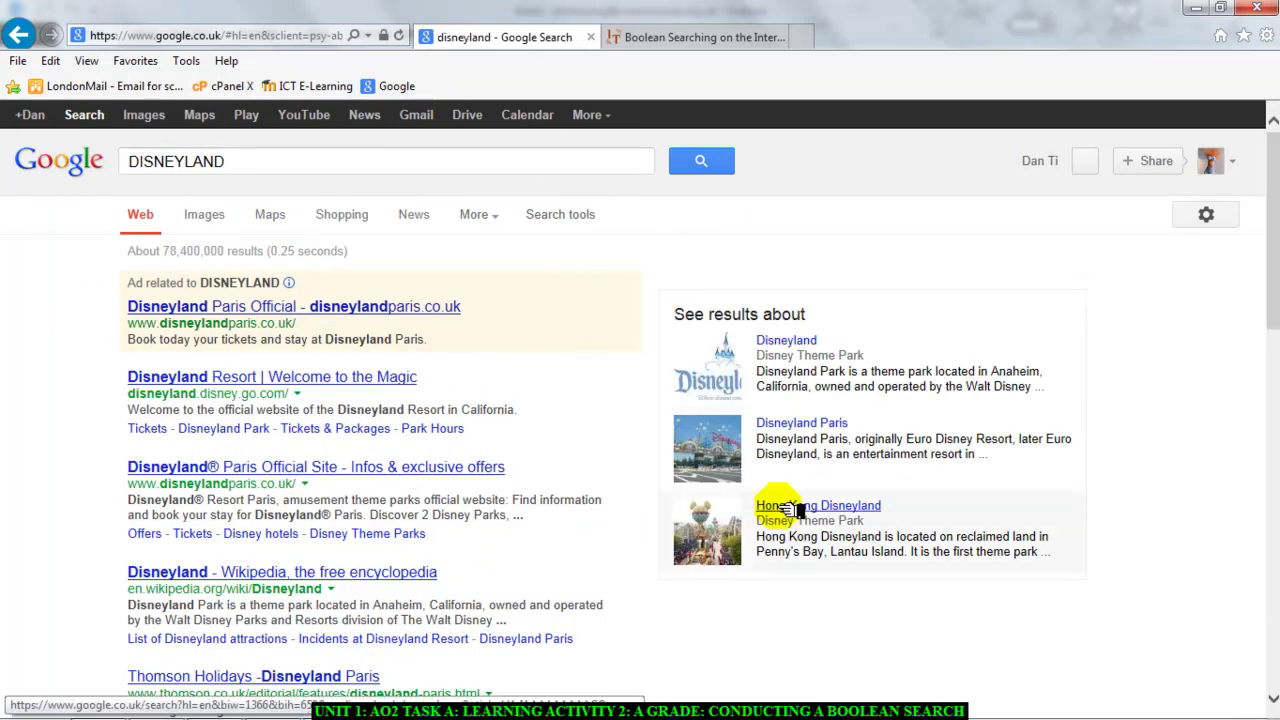
mouse_move(528, 700)
left_click(448, 698)
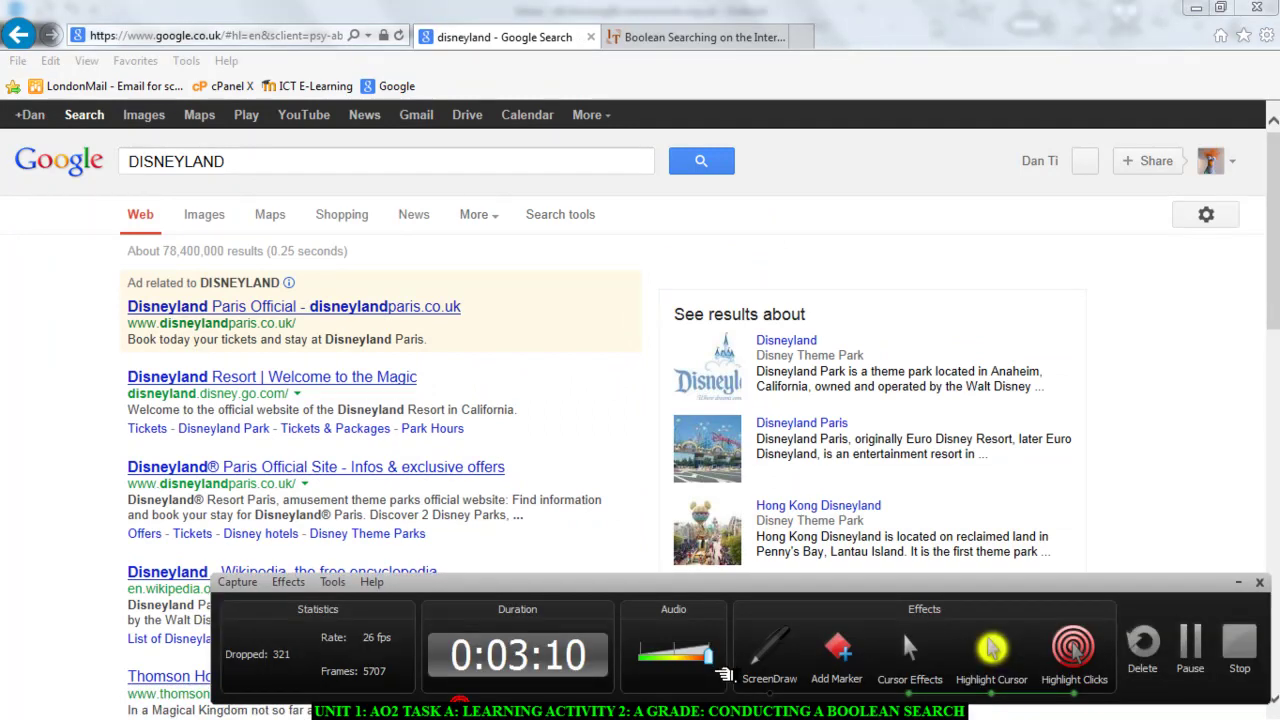
left_click(788, 657)
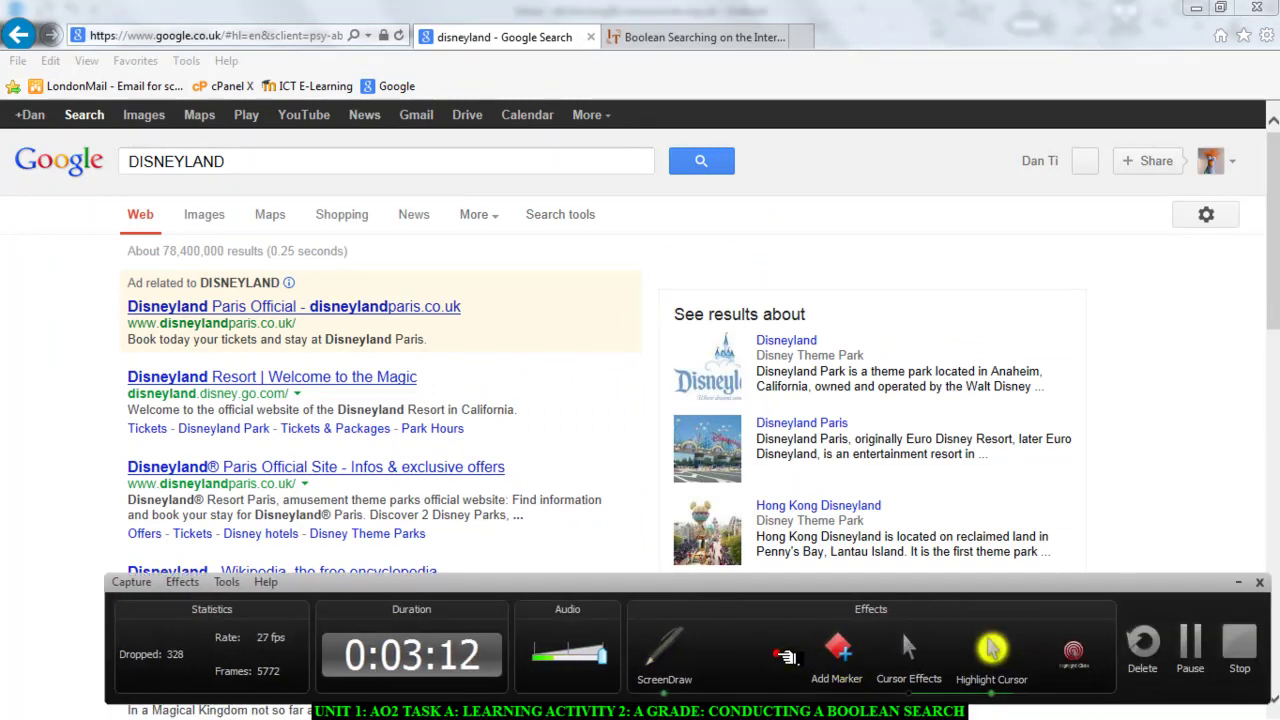
left_click_drag(118, 140, 249, 178)
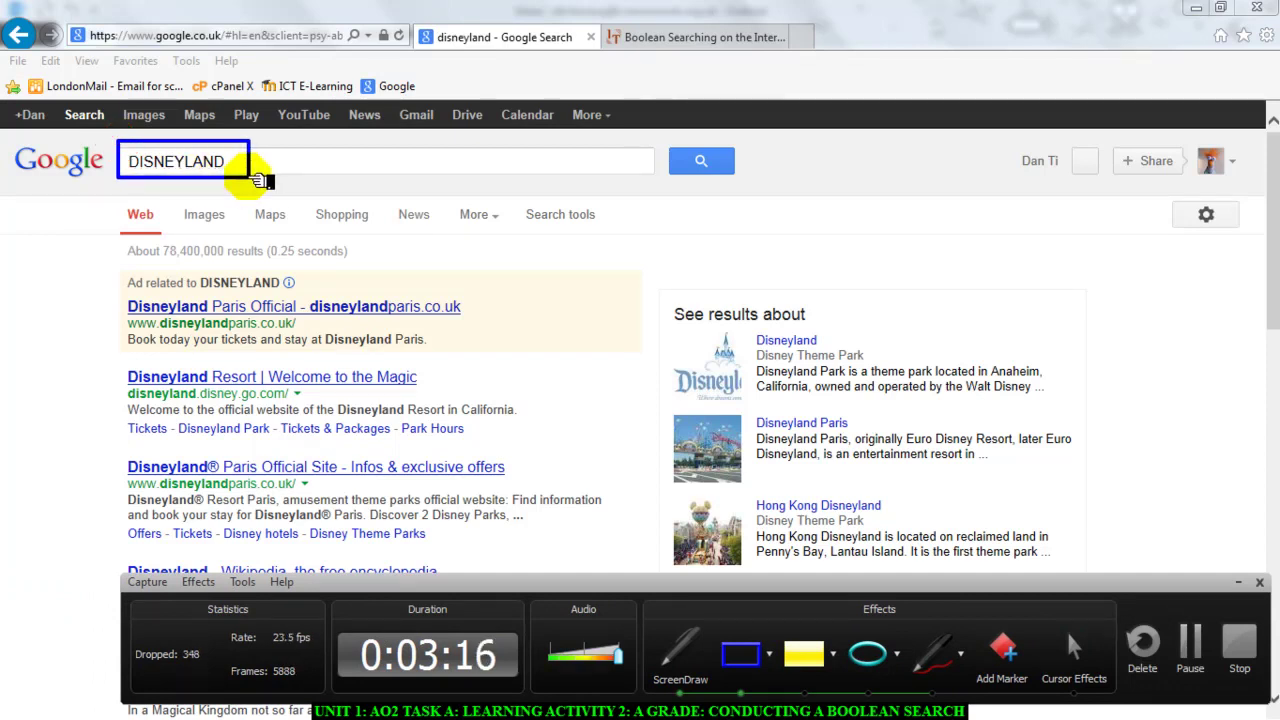
left_click_drag(160, 236, 168, 264)
left_click_drag(290, 262, 362, 266)
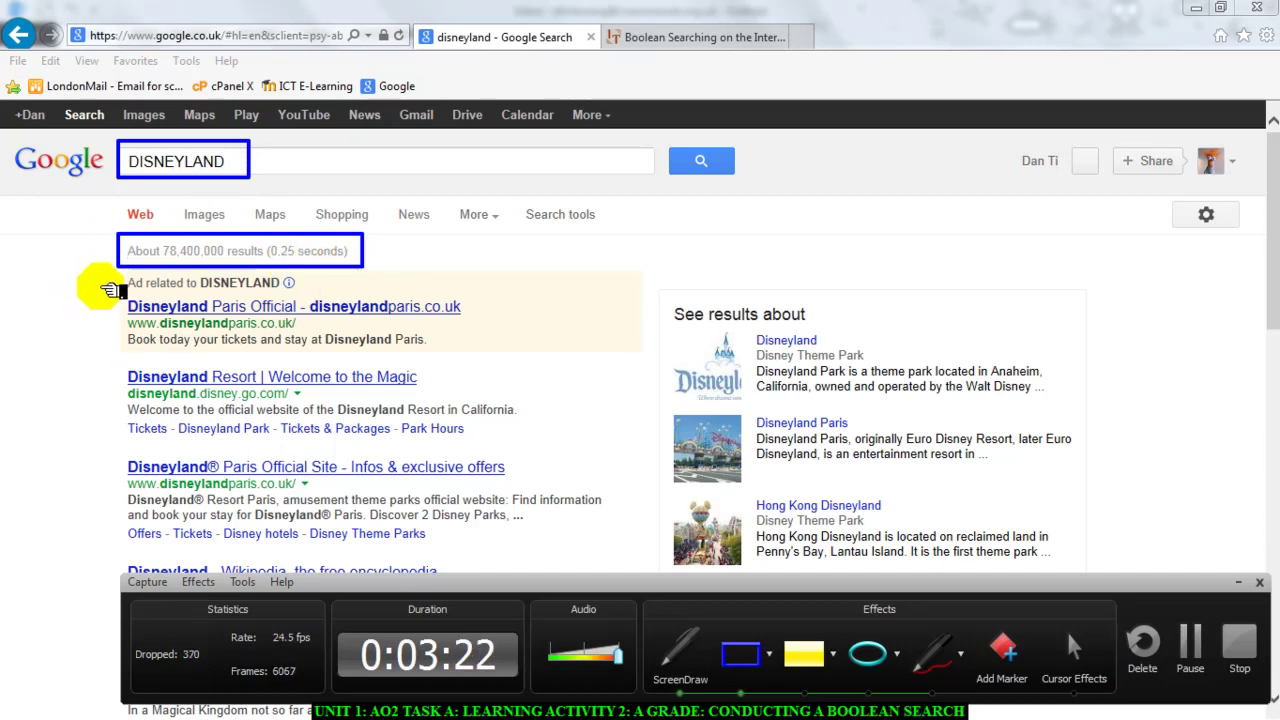
- Box the results list, clear the annotations, and start adding NOT to the query
left_click_drag(115, 297, 660, 668)
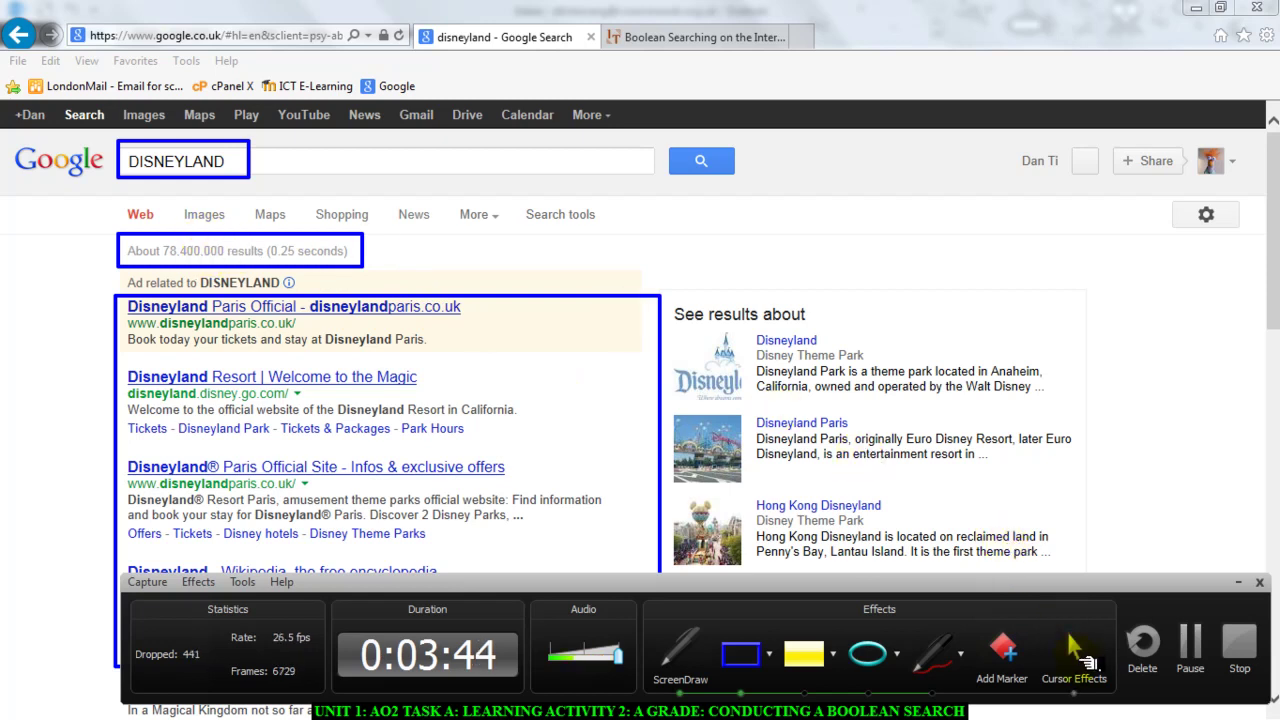
left_click(1075, 650)
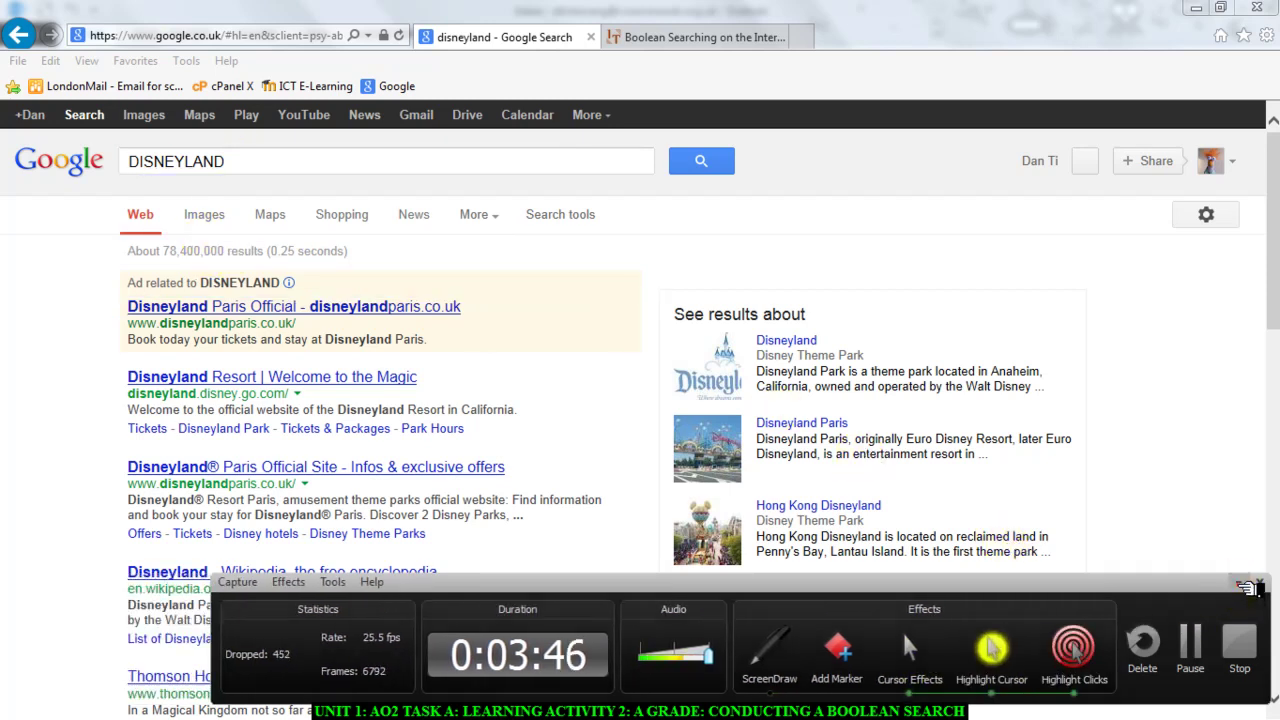
left_click(1239, 582)
left_click(246, 165)
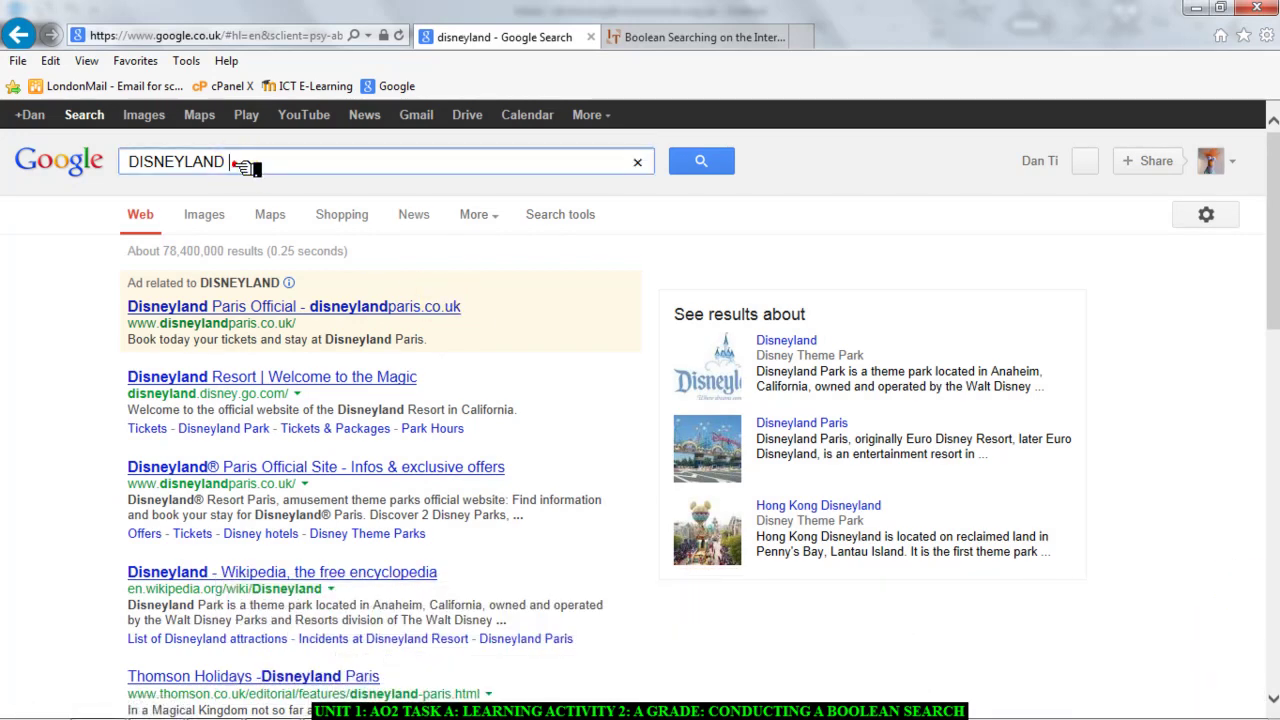
type("NOT P")
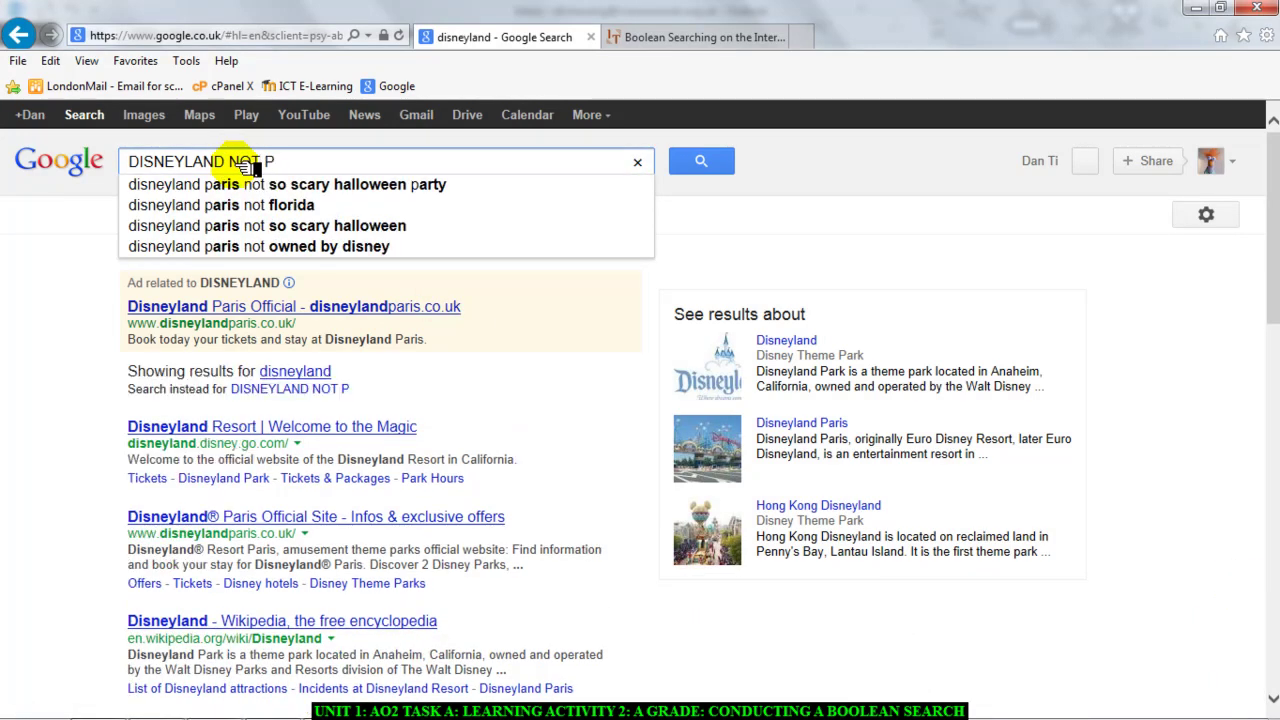
- Complete the query as DISNEYLAND NOT FLORIDA, run it, and switch to image results
key("BackSpace")
type("FLO")
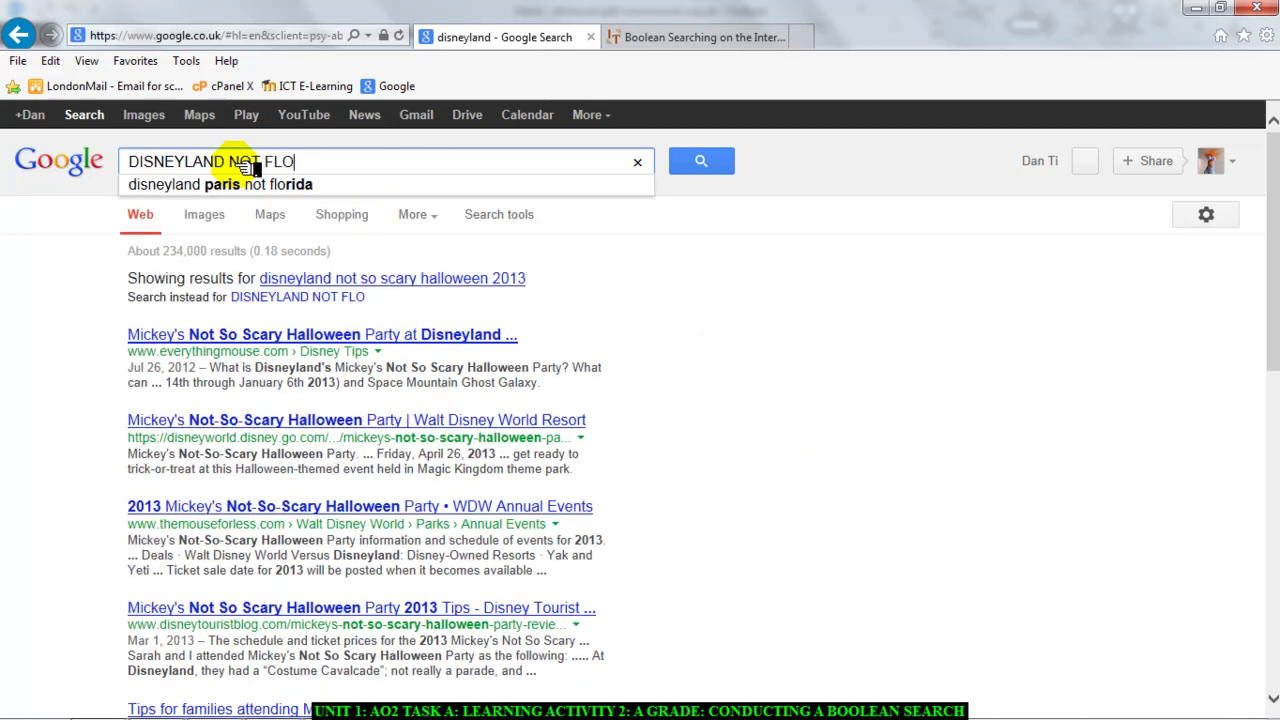
type("RIDA")
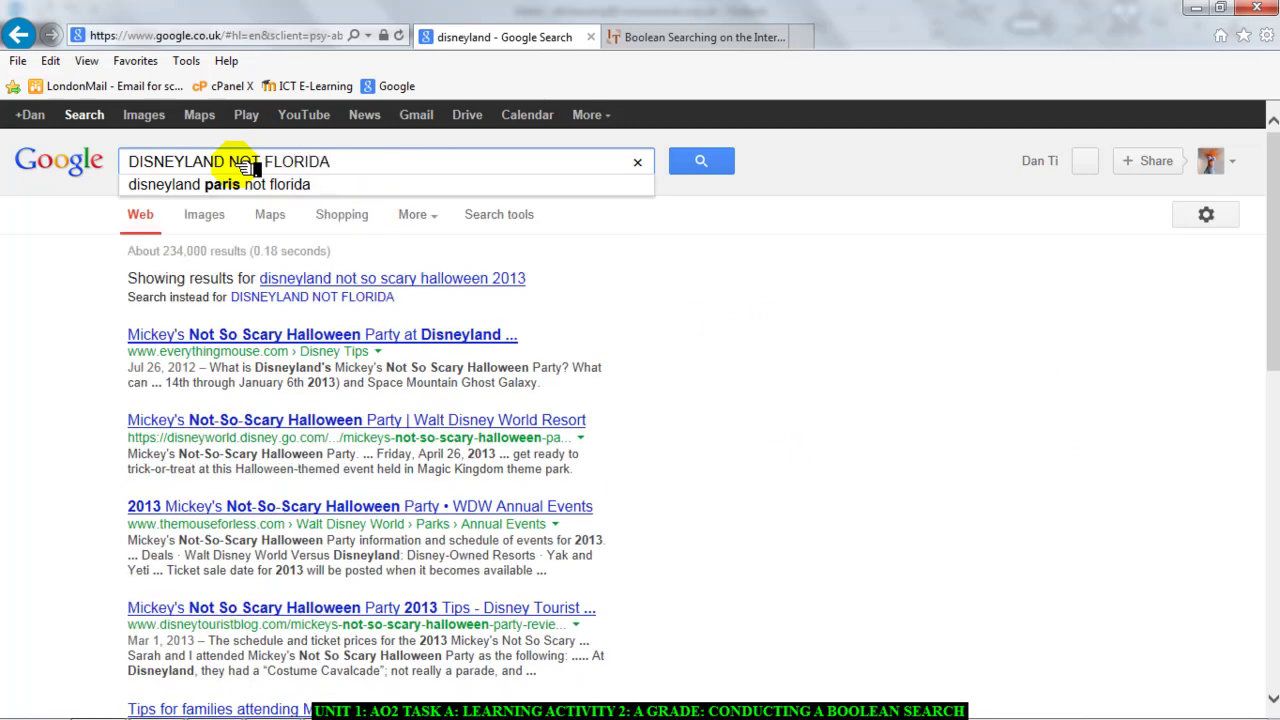
key("Return")
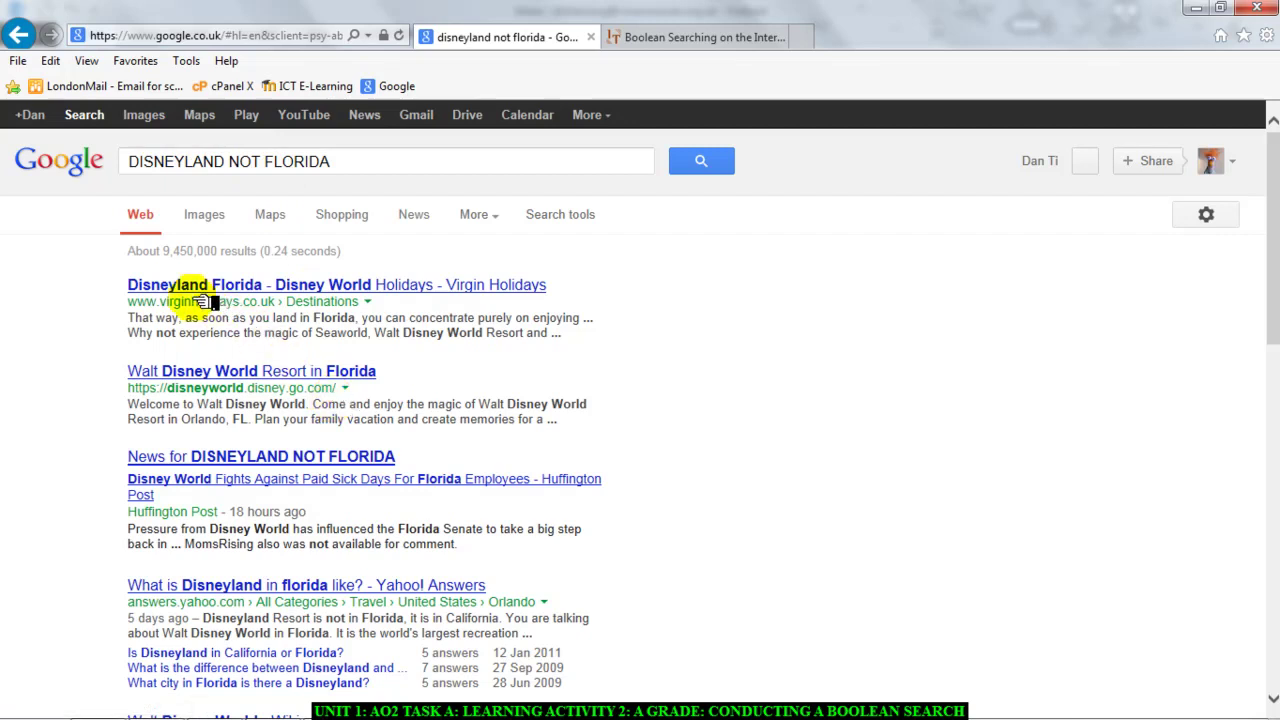
left_click(206, 220)
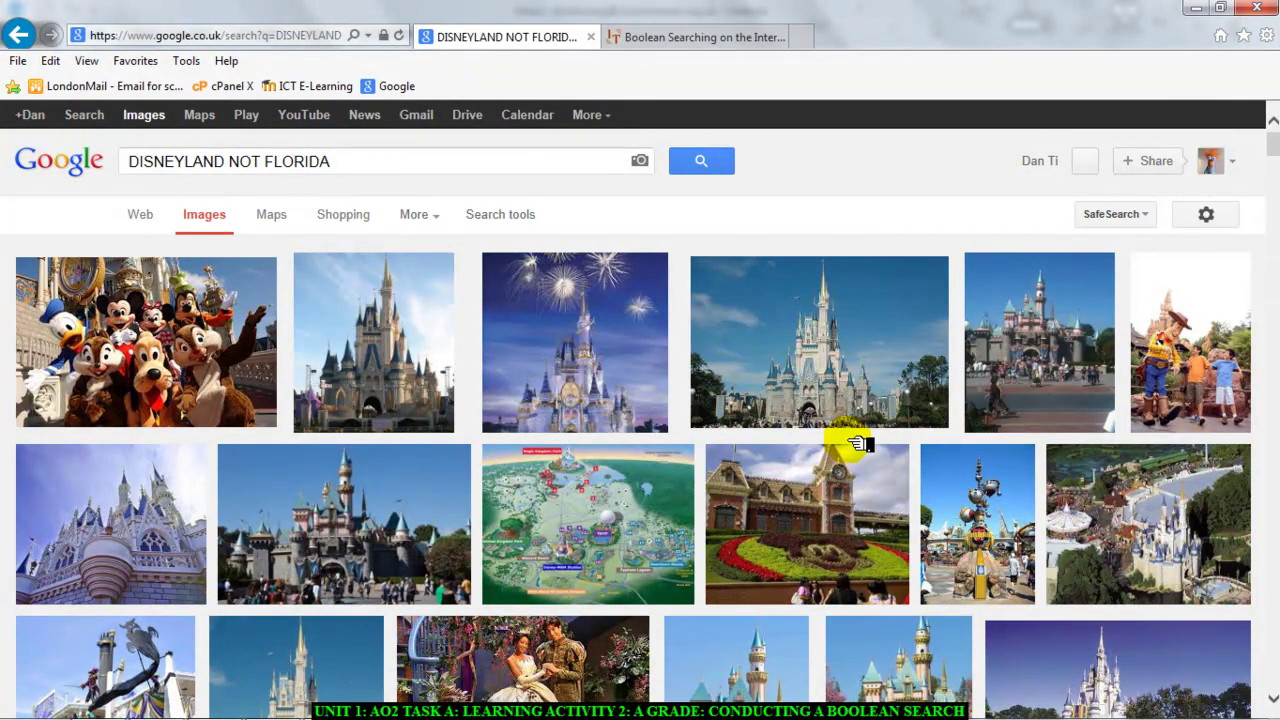
- Place the cursor in the DISNEYLAND NOT FLORIDA image query to edit it
left_click(248, 168)
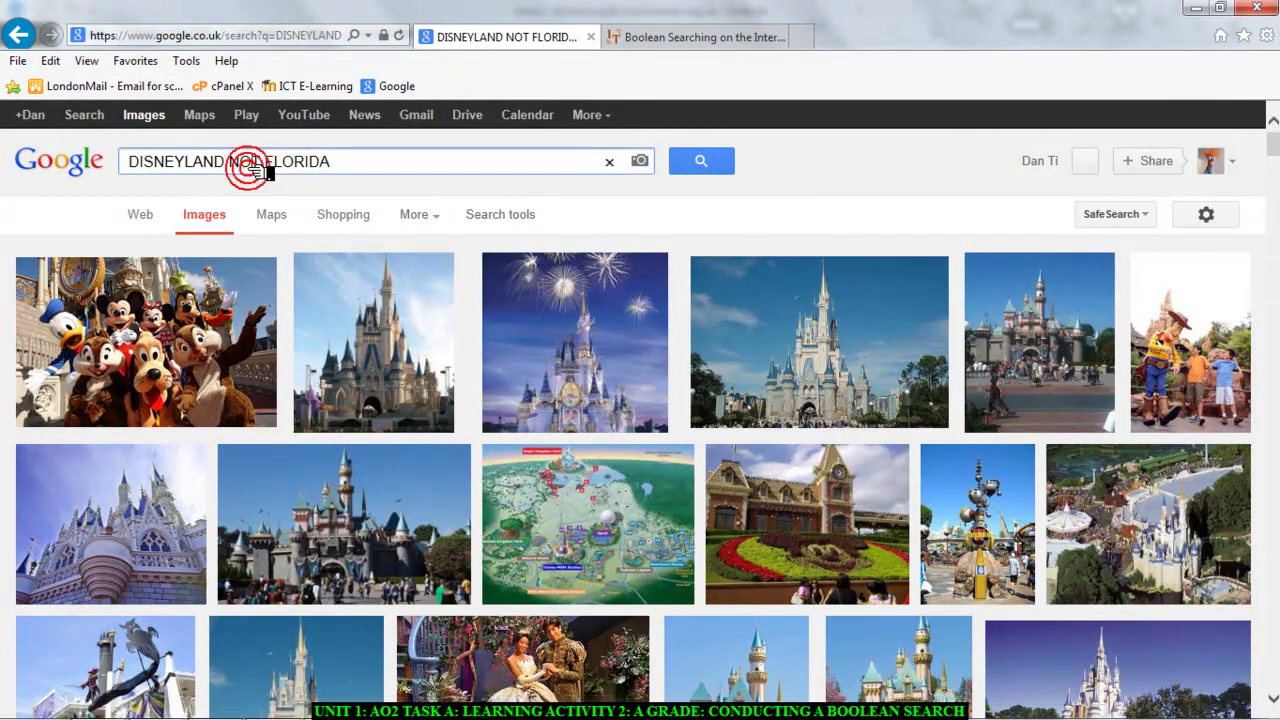
- Replace NOT with AND to search images for DISNEYLAND AND FLORIDA, then trim FLORIDA's ending
double_click(244, 162)
type("AND")
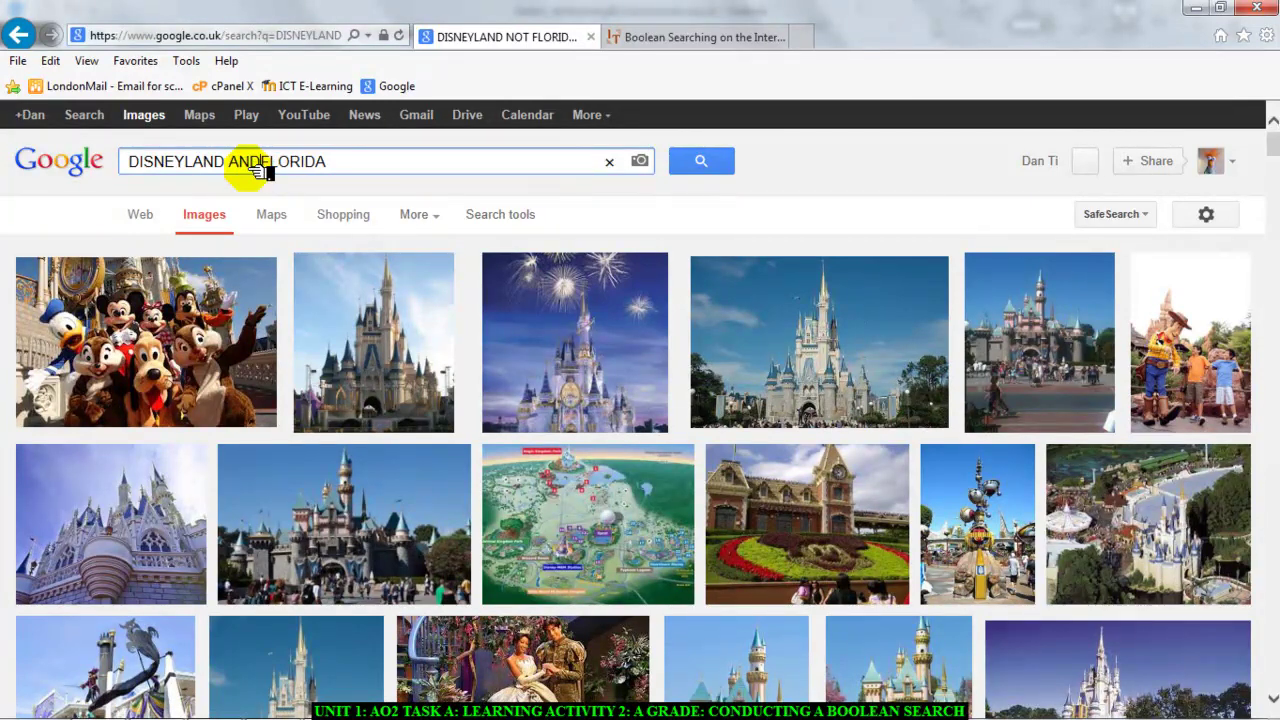
key("Return")
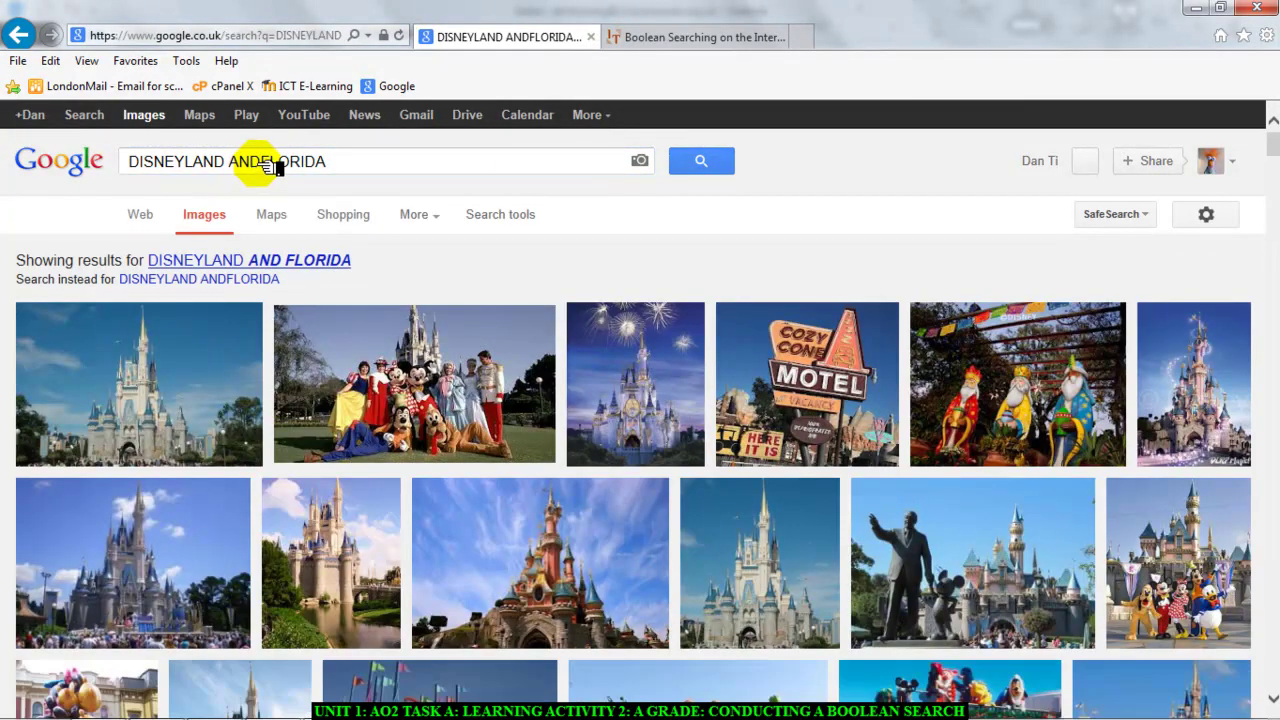
left_click(264, 163)
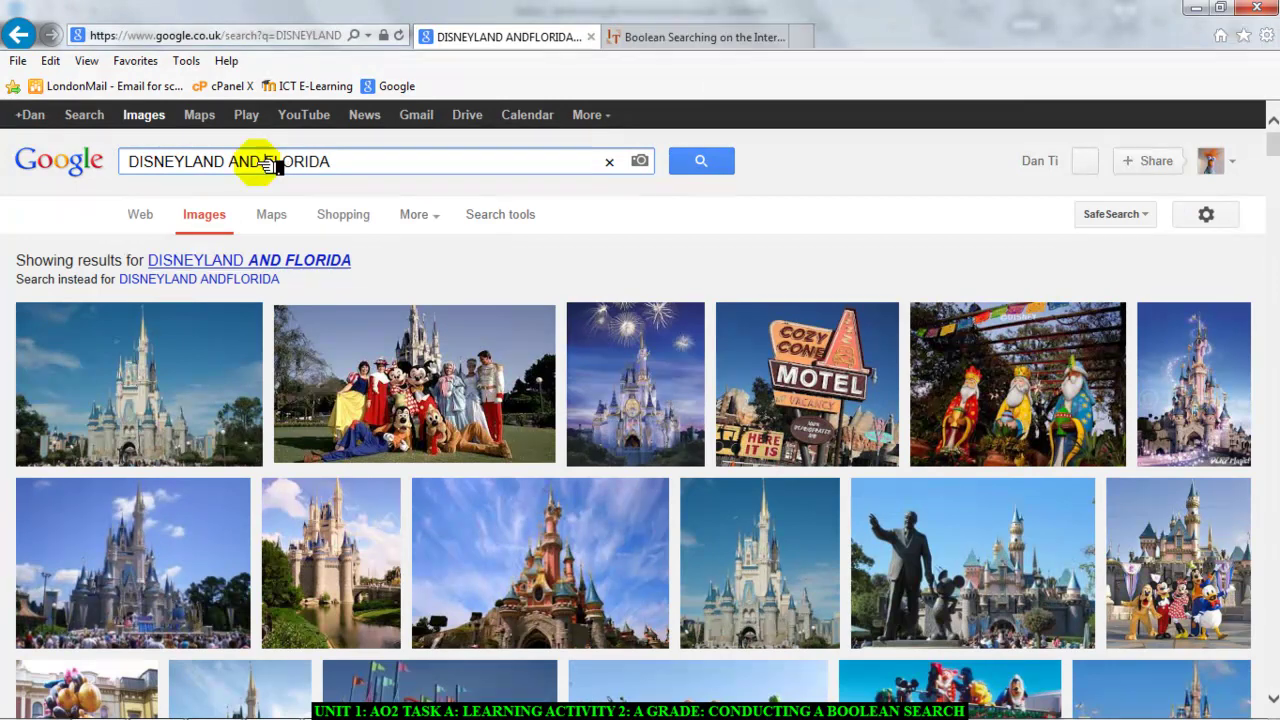
key("Return")
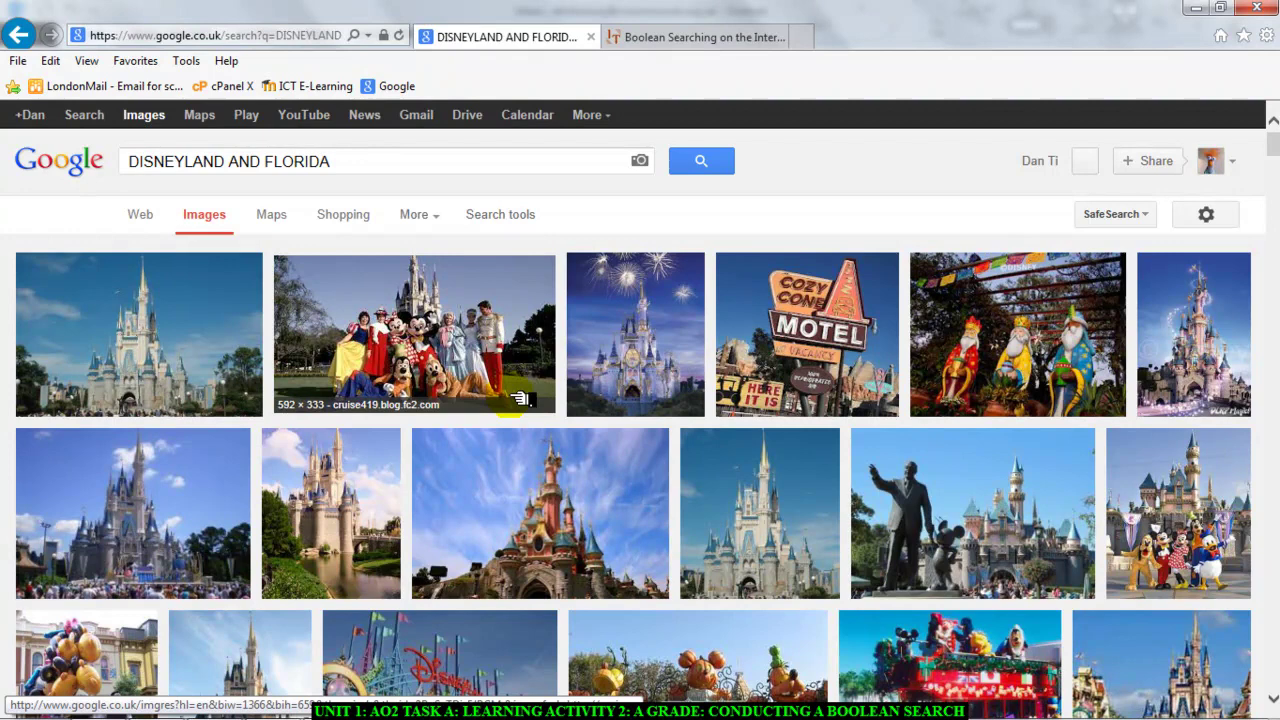
left_click(340, 161)
key("BackSpace")
key("BackSpace")
key("BackSpace")
key("BackSpace")
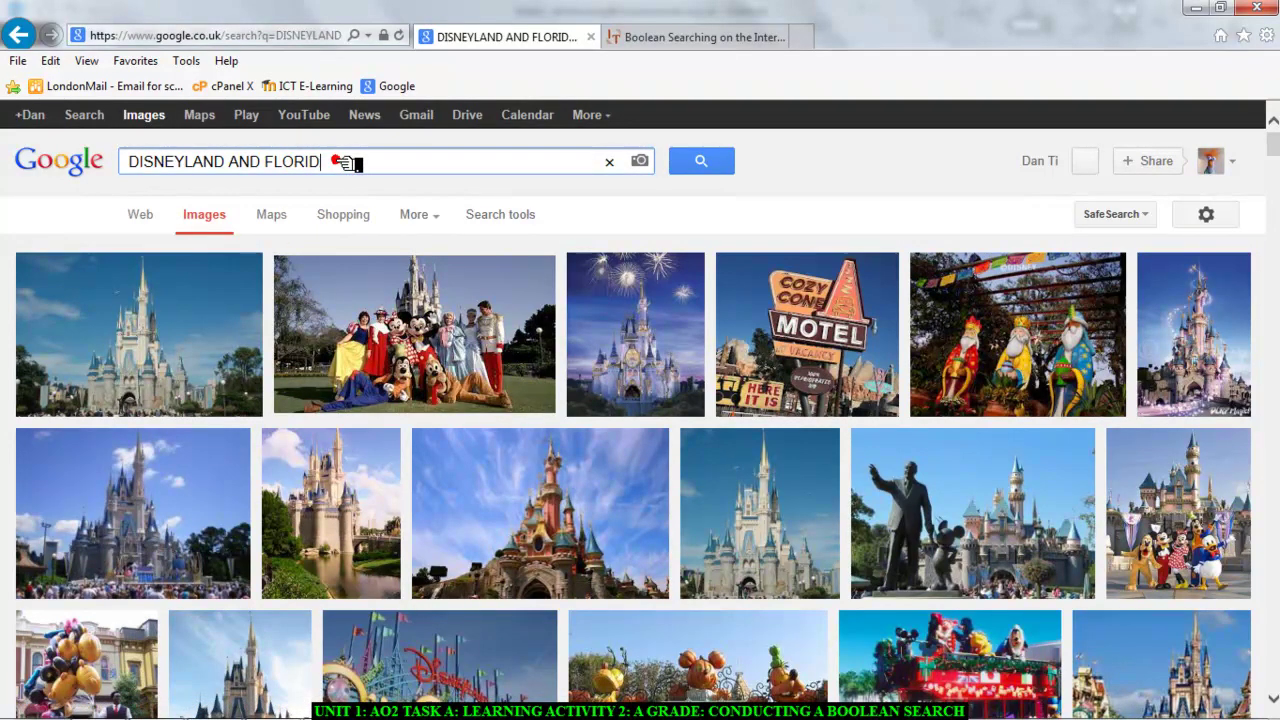
key("BackSpace")
key("BackSpace")
key("BackSpace")
key("BackSpace")
key("BackSpace")
key("BackSpace")
key("BackSpace")
type("NOT FLORIDA")
key("Return")
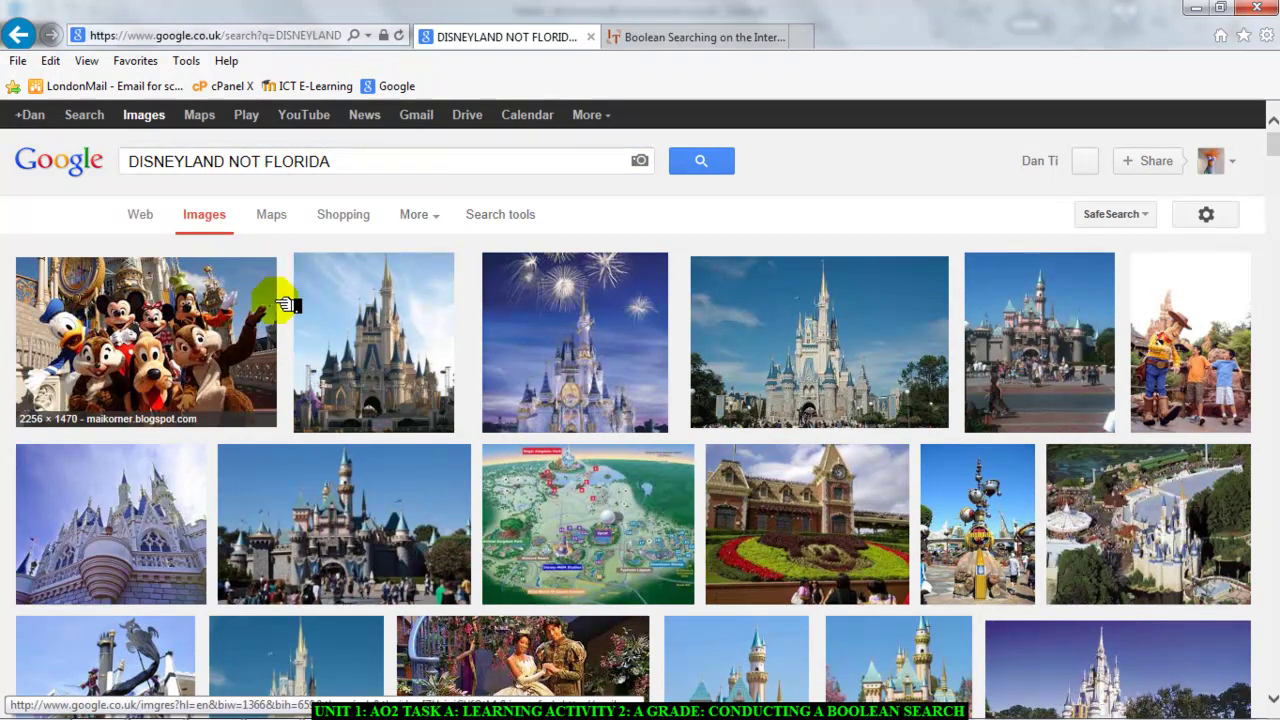
mouse_move(330, 700)
left_click(460, 695)
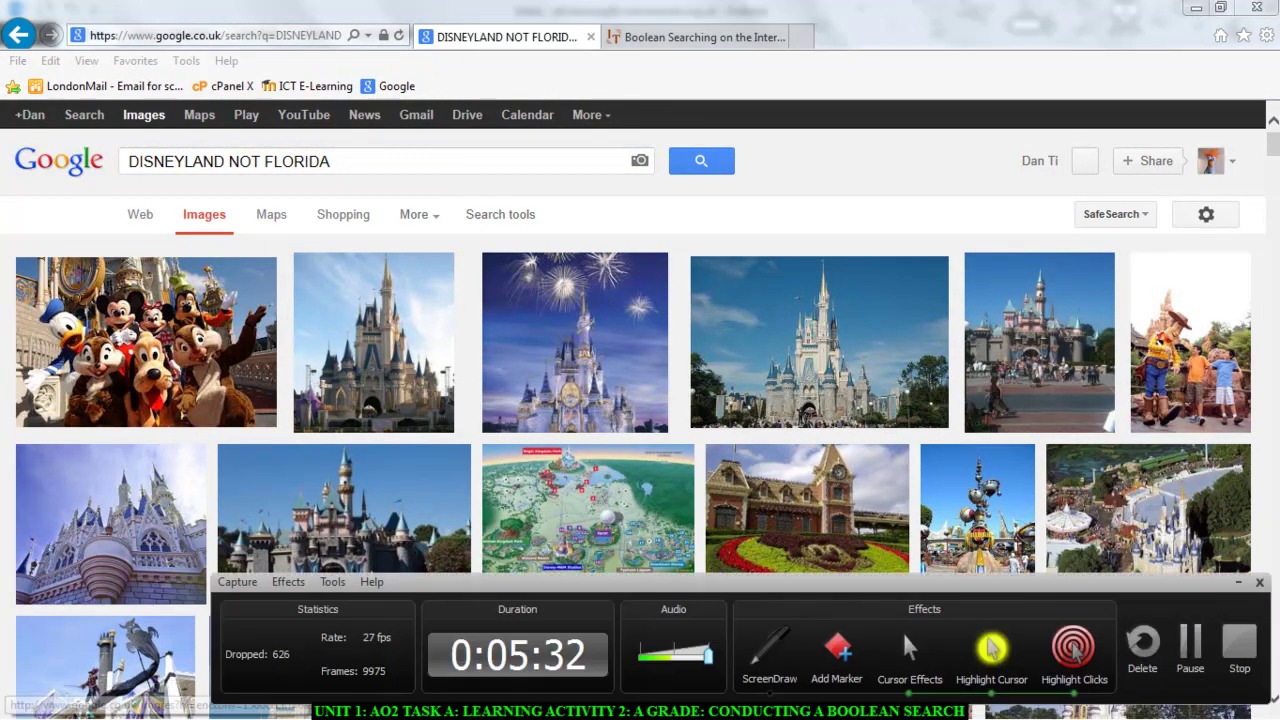
key("ctrl+shift+d")
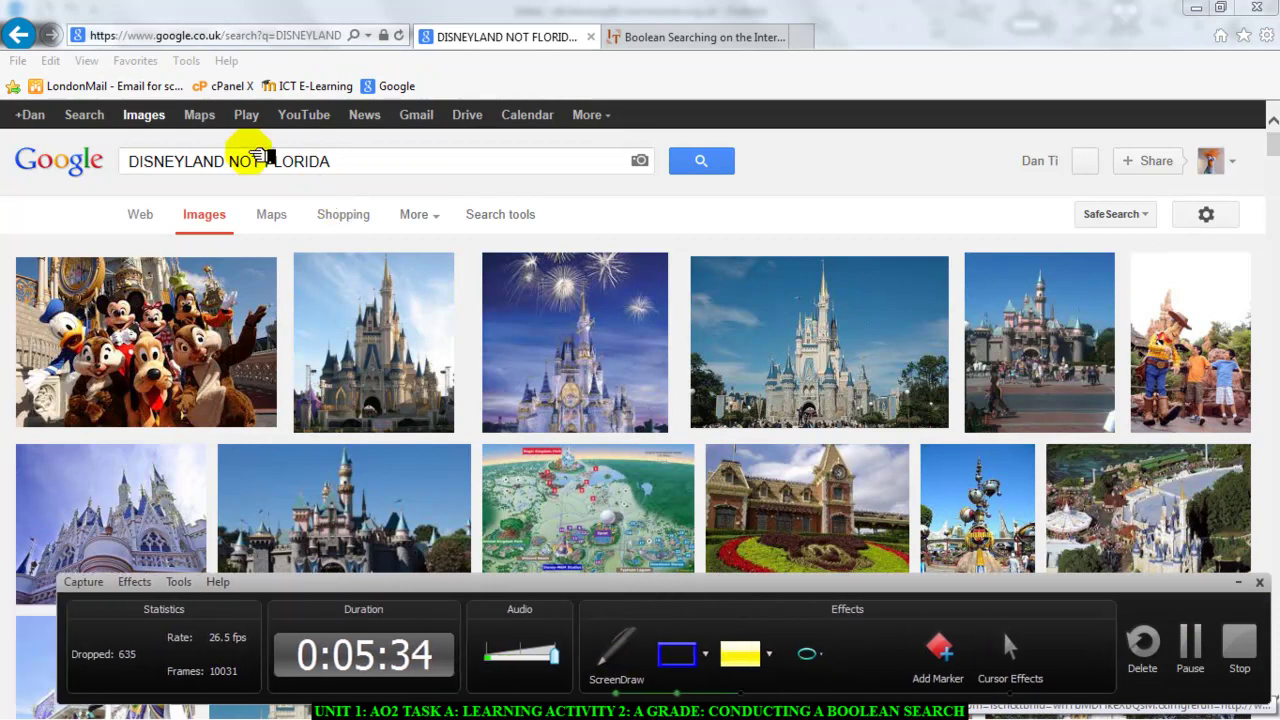
left_click_drag(238, 168, 265, 176)
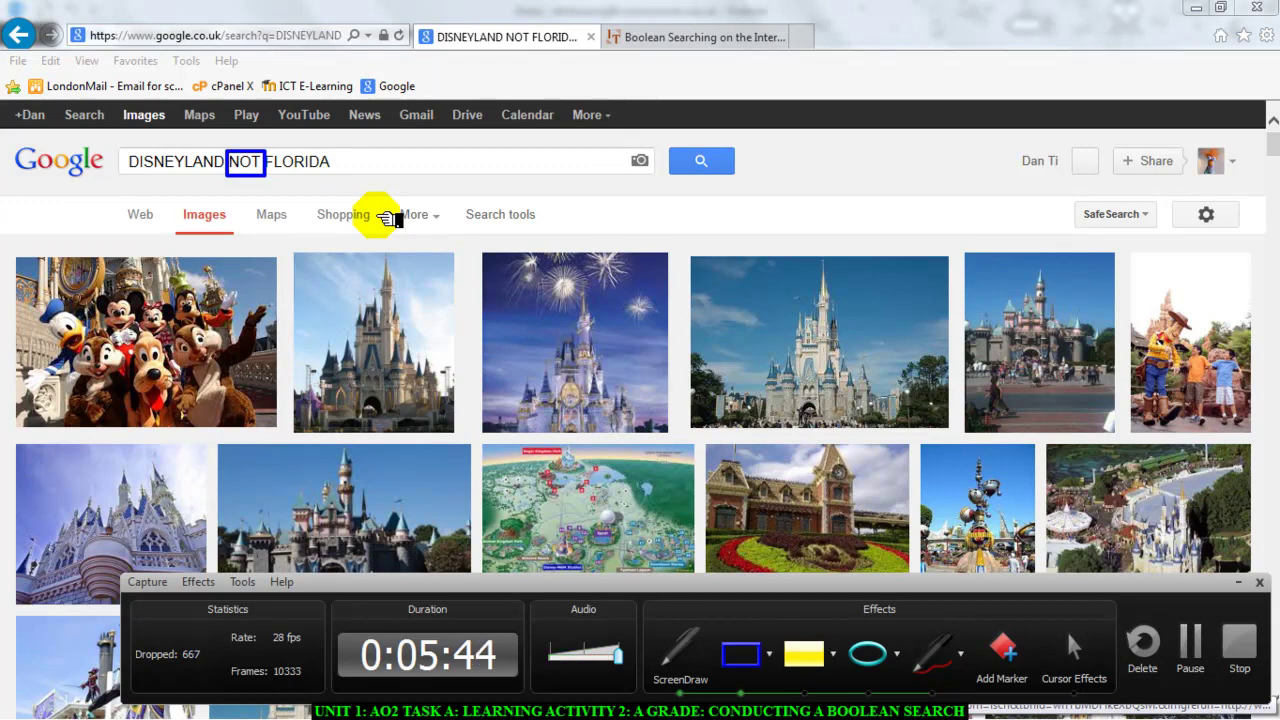
left_click(1074, 652)
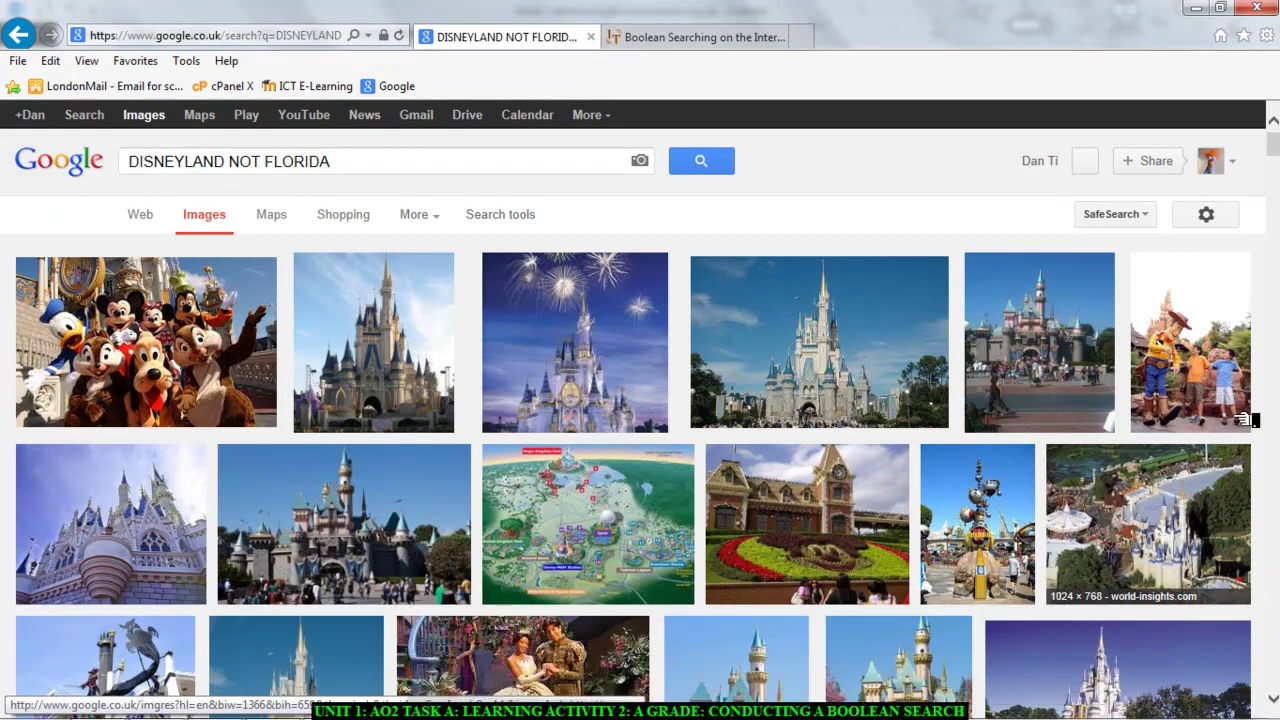
- Use Advanced Image Search to limit usage rights to images free to use, share or modify
left_click(1215, 226)
left_click(1190, 277)
left_click_drag(1272, 268, 1275, 497)
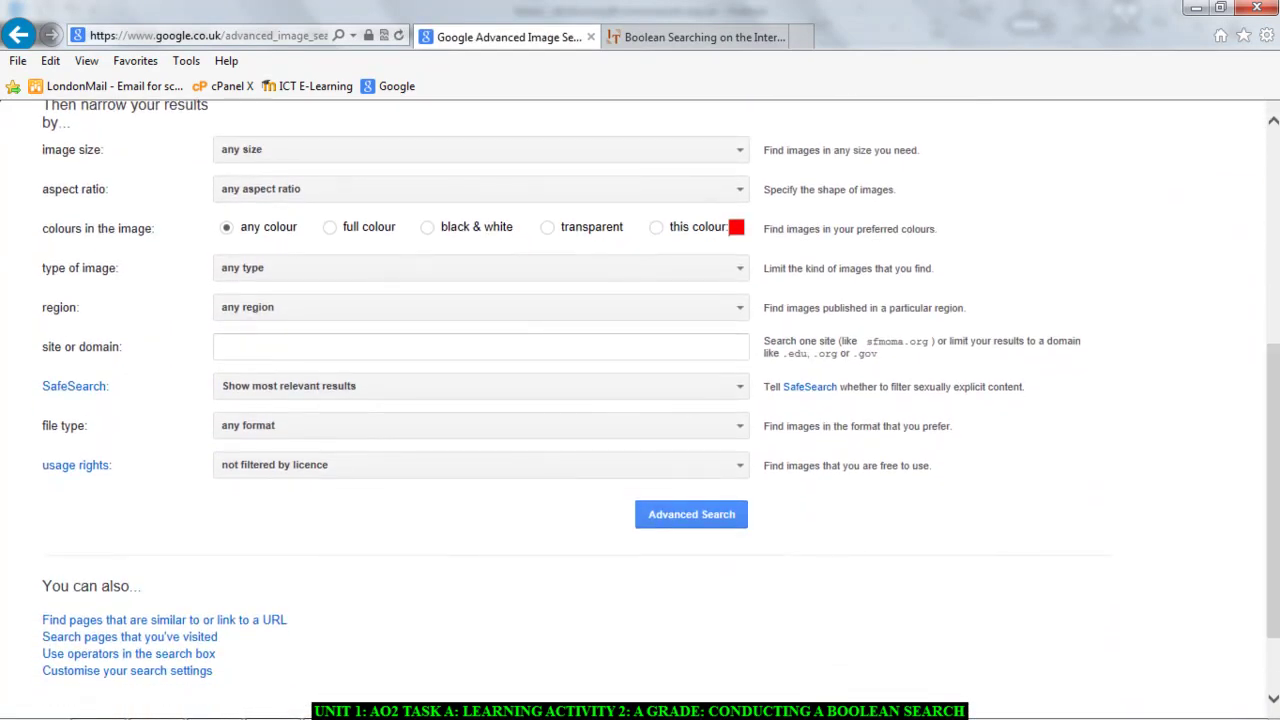
left_click(748, 465)
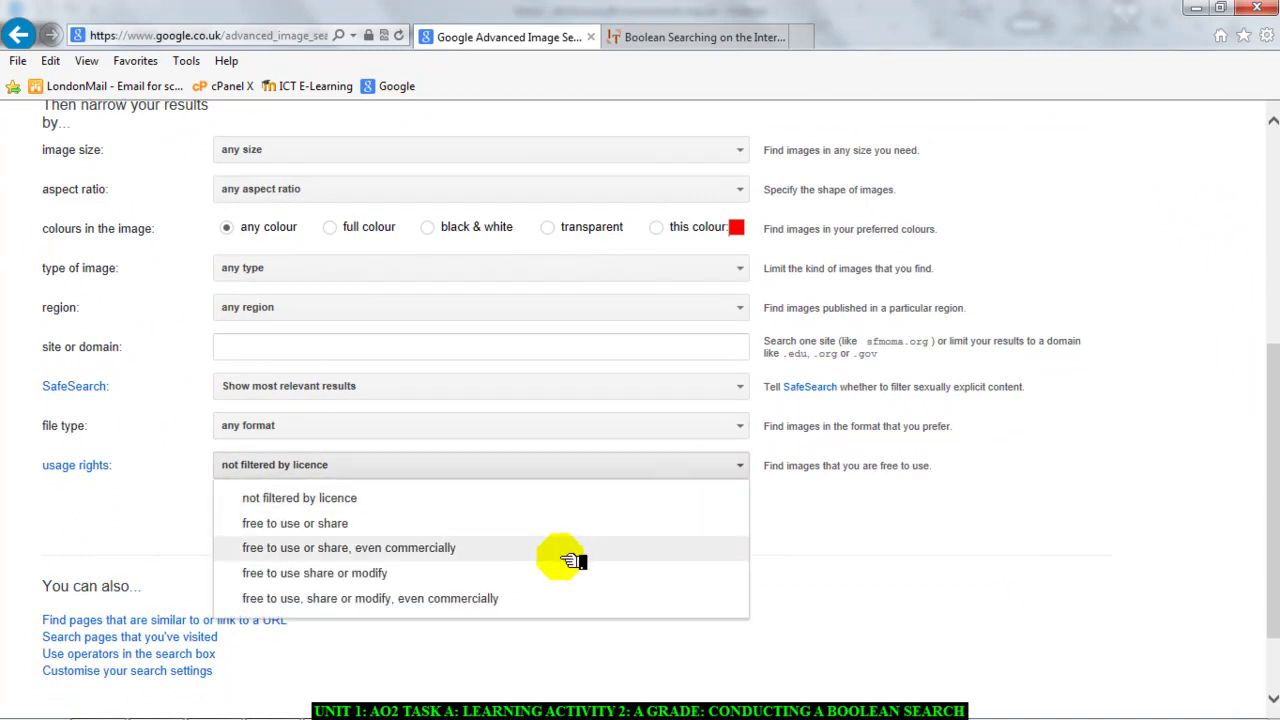
left_click(480, 580)
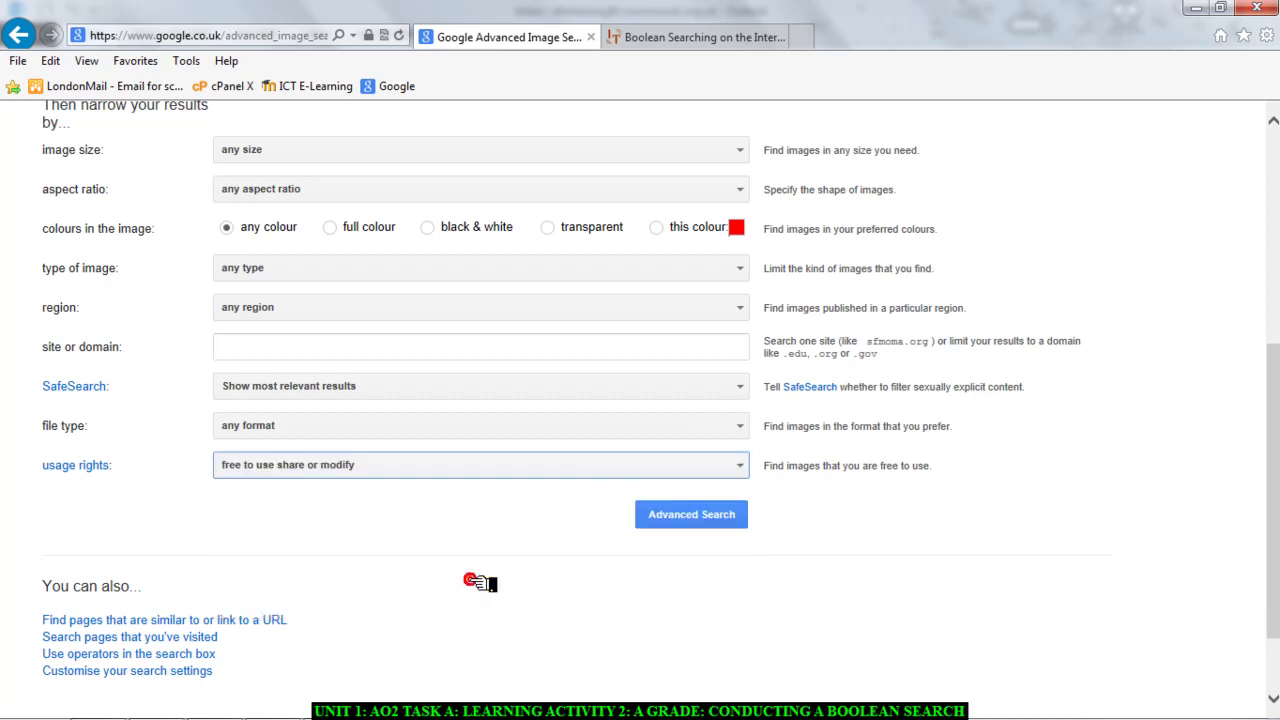
left_click(680, 516)
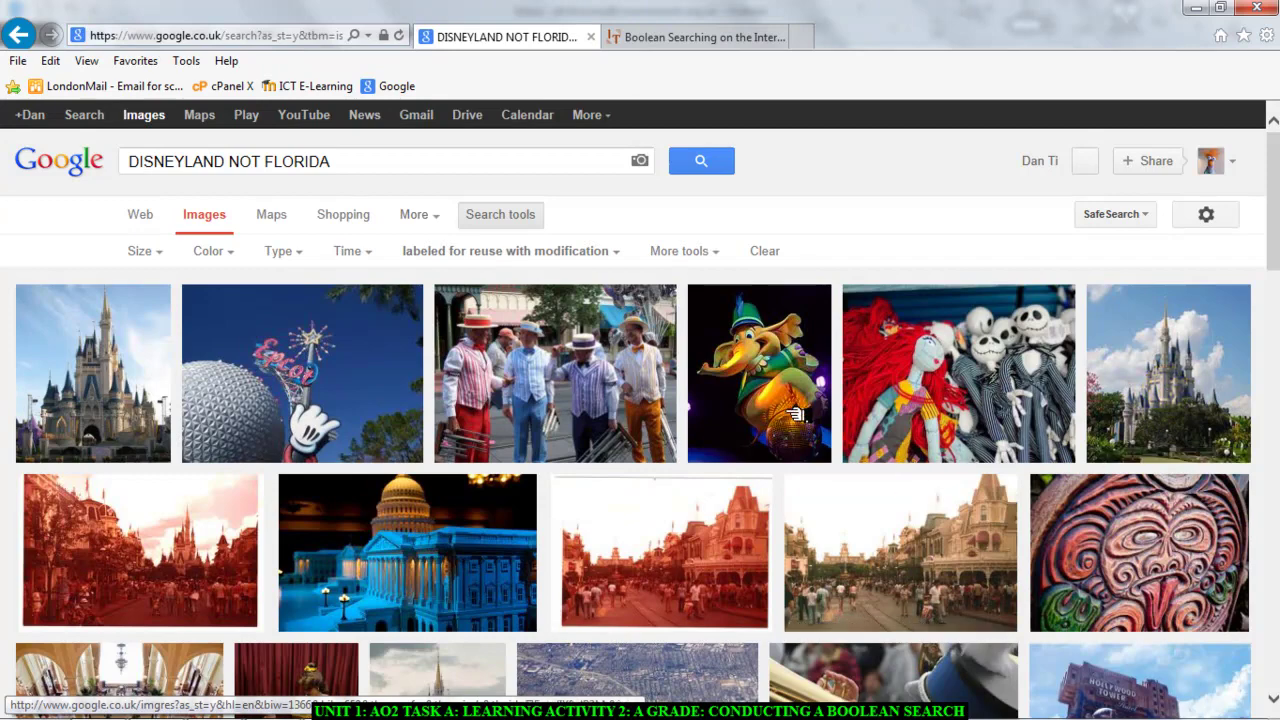
- Preview the Cinderella castle day image and visit its Wikimedia Commons page
left_click(1183, 392)
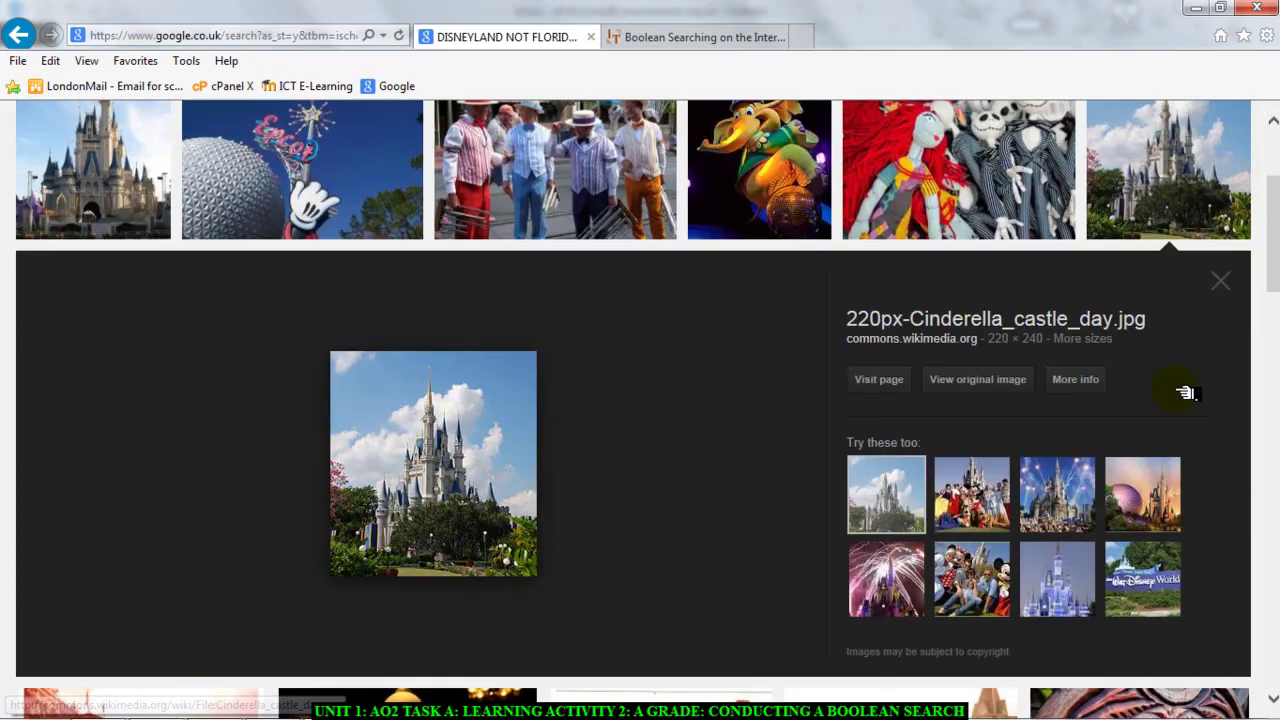
left_click(877, 382)
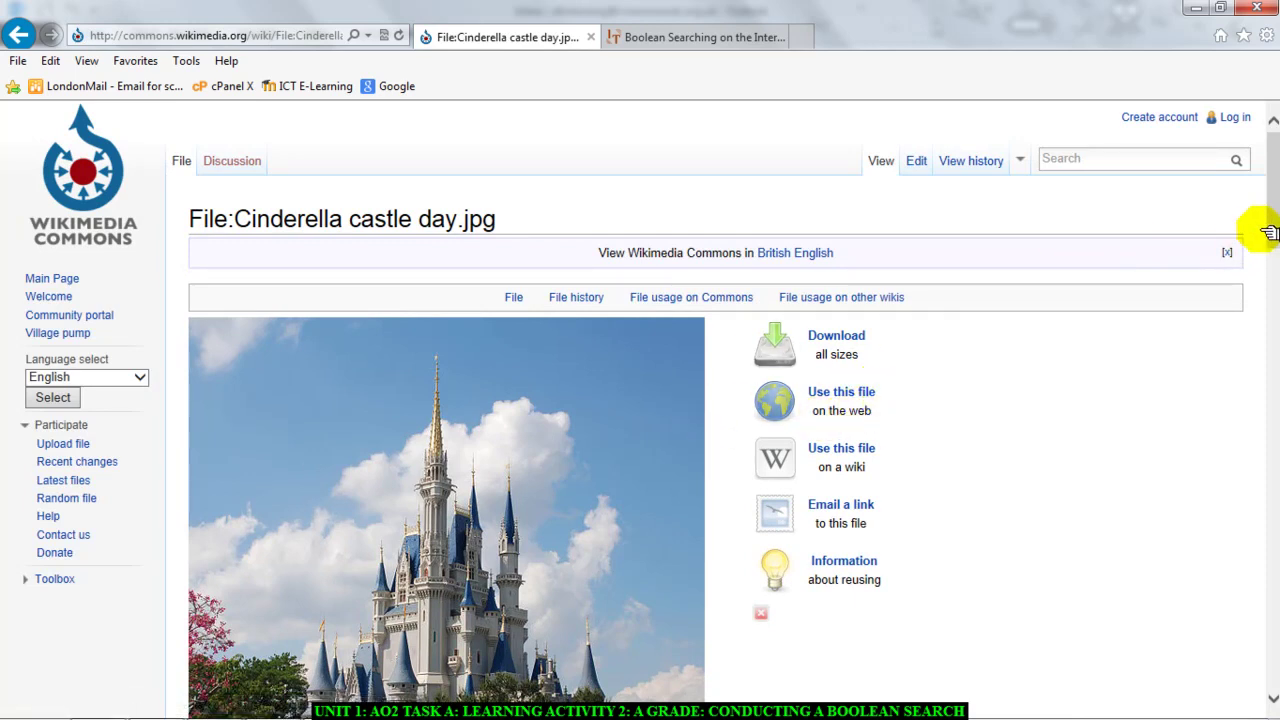
scroll(1268, 232, "down", 5)
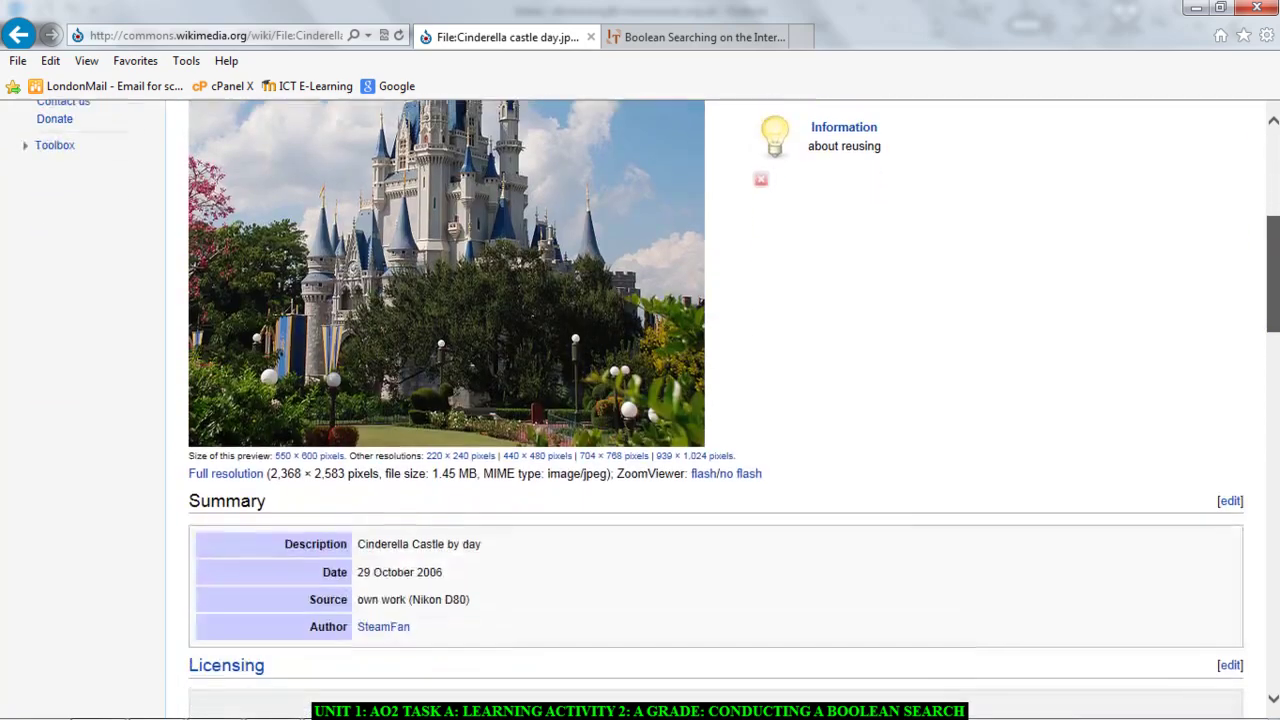
scroll(1268, 300, "down", 3)
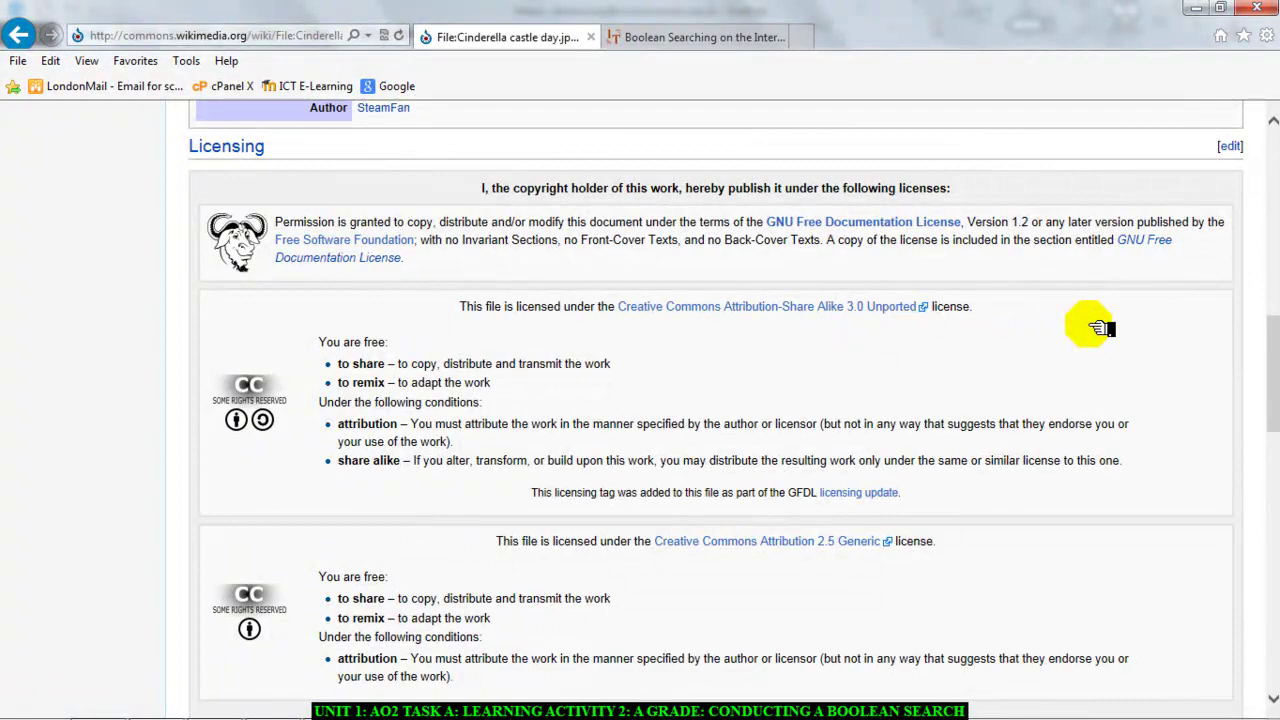
scroll(700, 400, "up", 9)
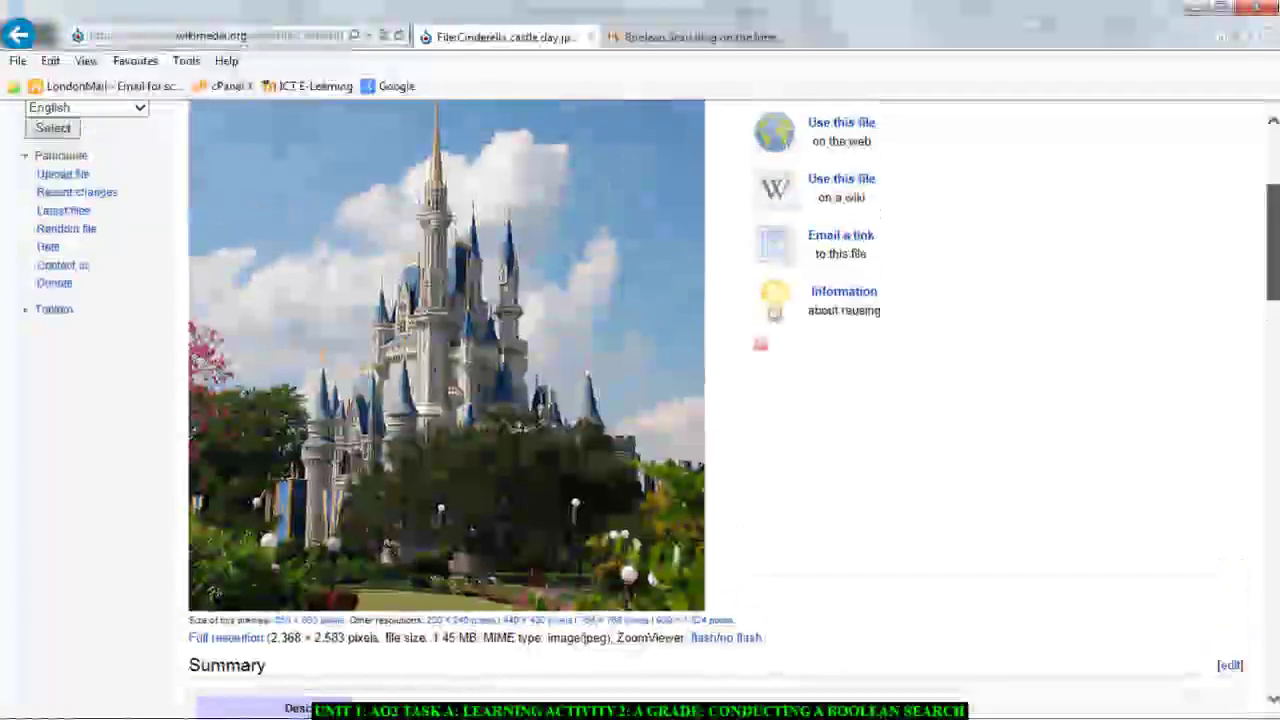
scroll(700, 400, "down", 6)
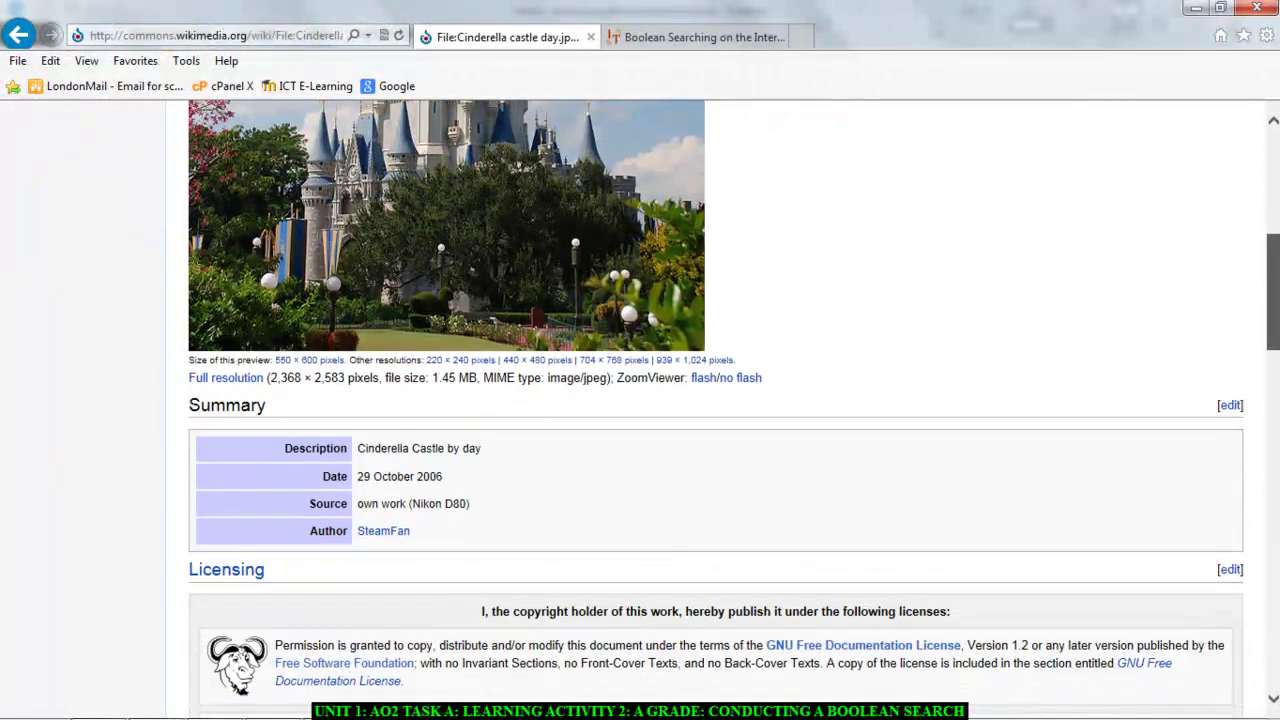
scroll(700, 400, "up", 3)
scroll(700, 400, "up", 1)
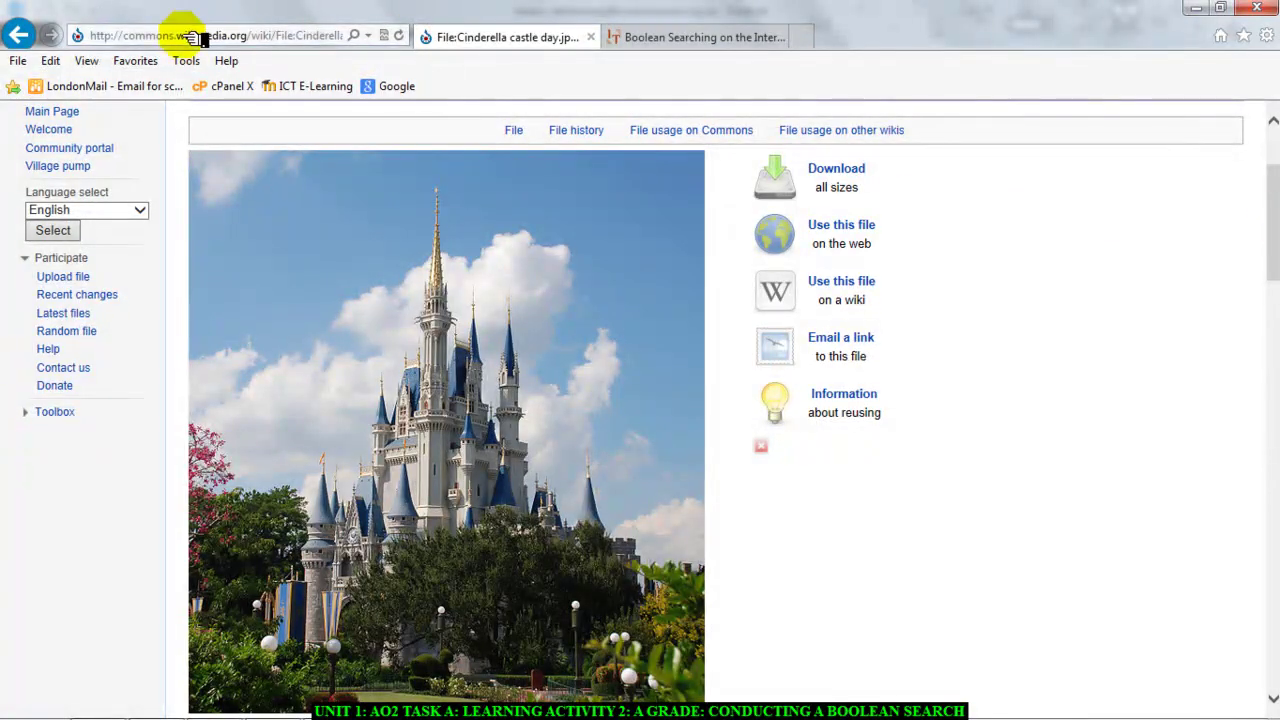
- Go back to the reuse-filtered image results and switch on Camtasia screen drawing
left_click(18, 35)
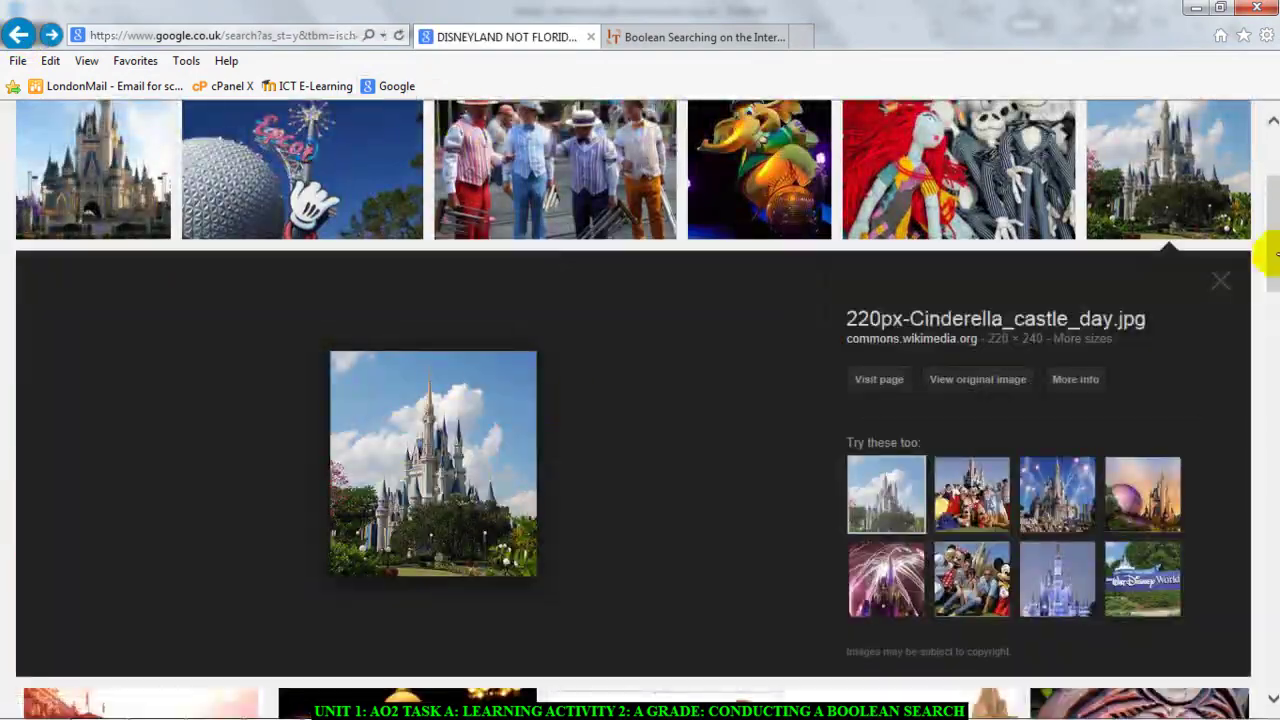
left_click_drag(1273, 255, 1275, 197)
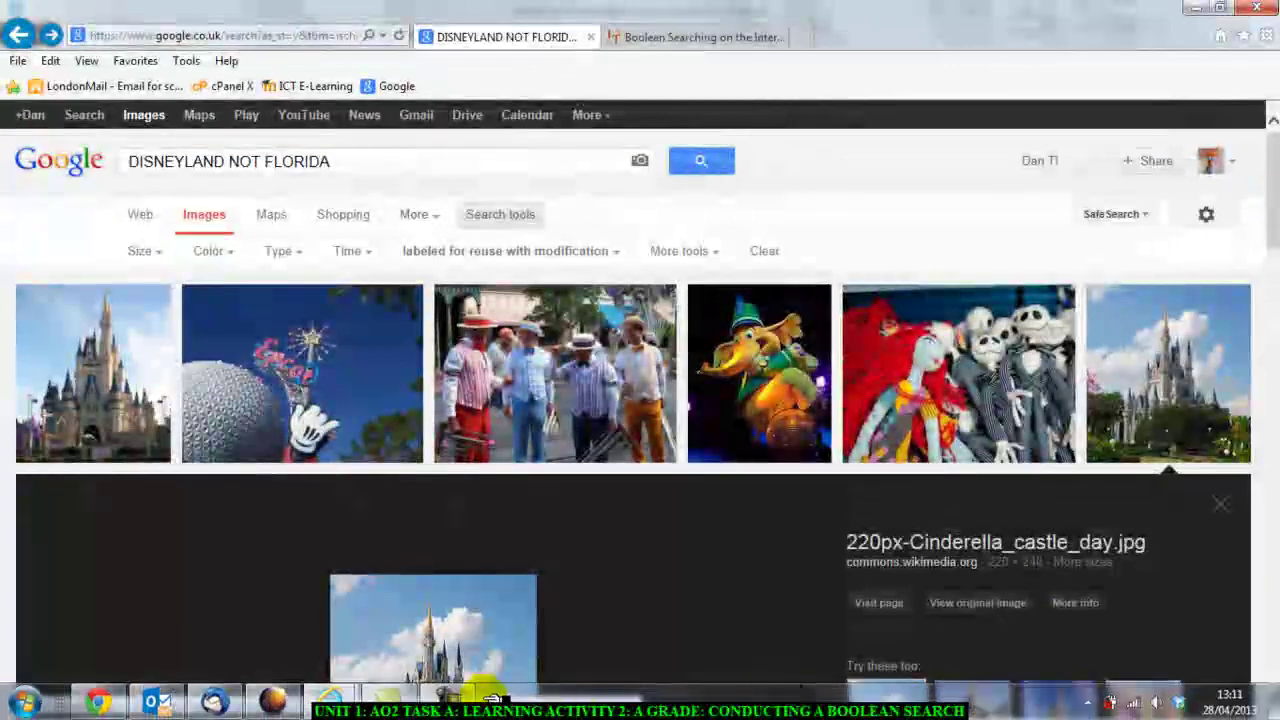
left_click(480, 690)
key("ctrl+shift+d")
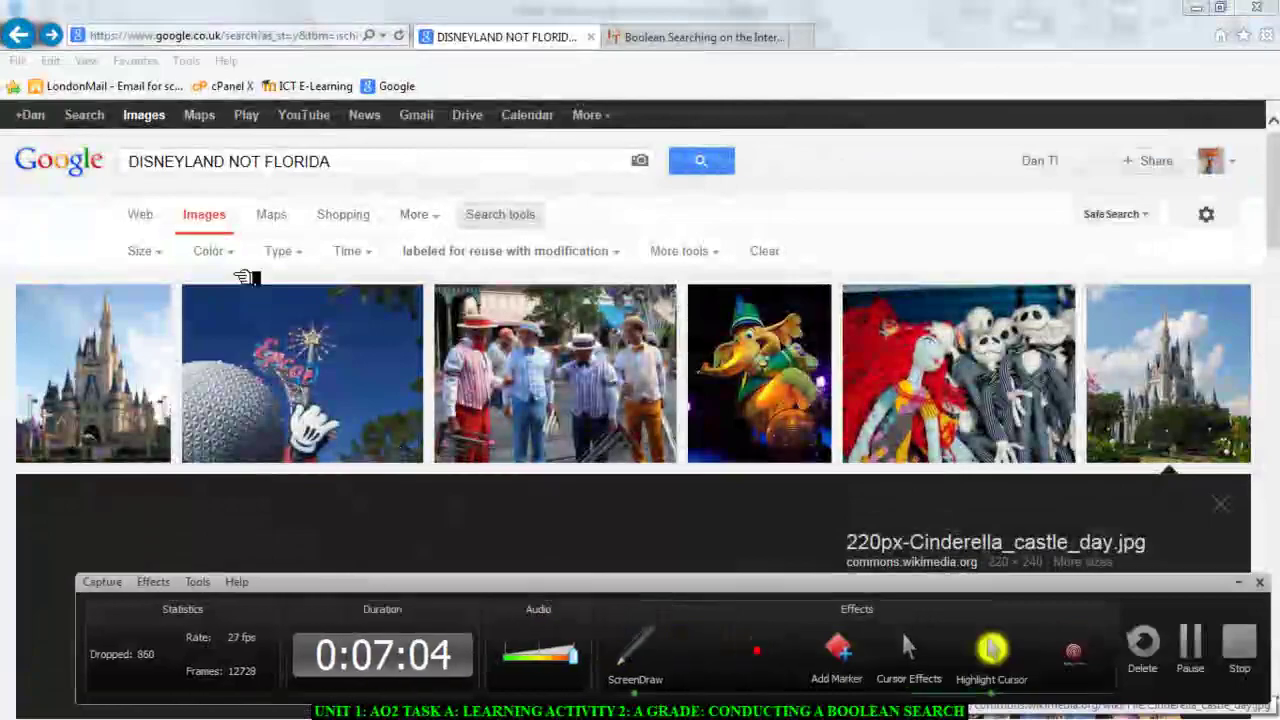
- Box the DISNEYLAND NOT FLORIDA query, the NOT operator, the filter row and the reuse filter
mouse_move(115, 145)
left_mouse_down()
mouse_move(177, 180)
mouse_move(361, 183)
left_mouse_up()
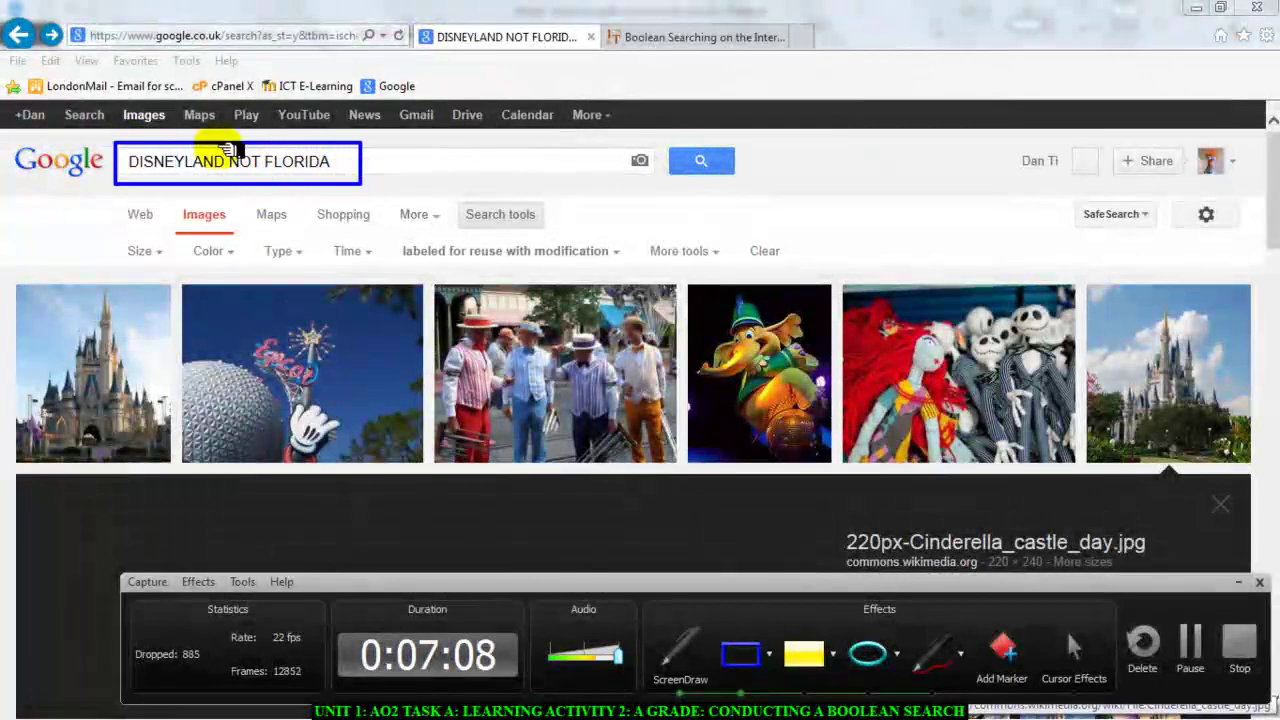
left_click_drag(226, 145, 263, 180)
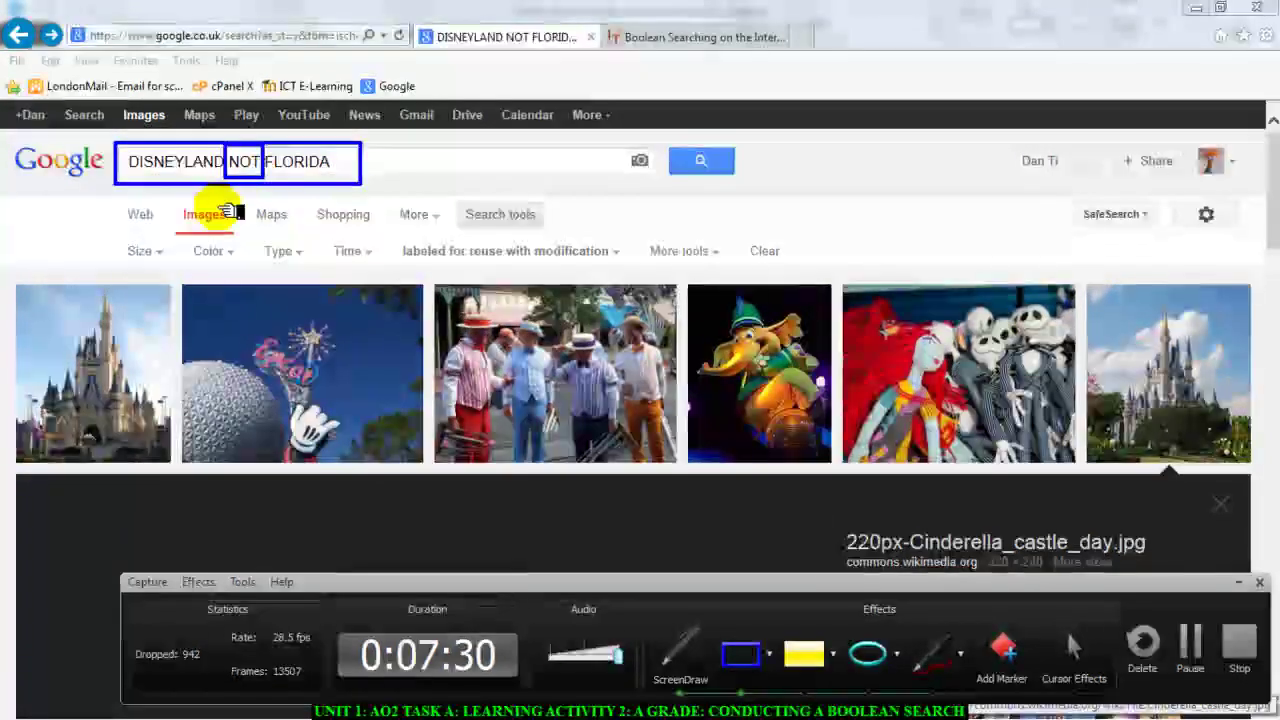
mouse_move(116, 228)
left_mouse_down()
mouse_move(129, 256)
mouse_move(363, 294)
mouse_move(779, 252)
mouse_move(812, 272)
left_mouse_up()
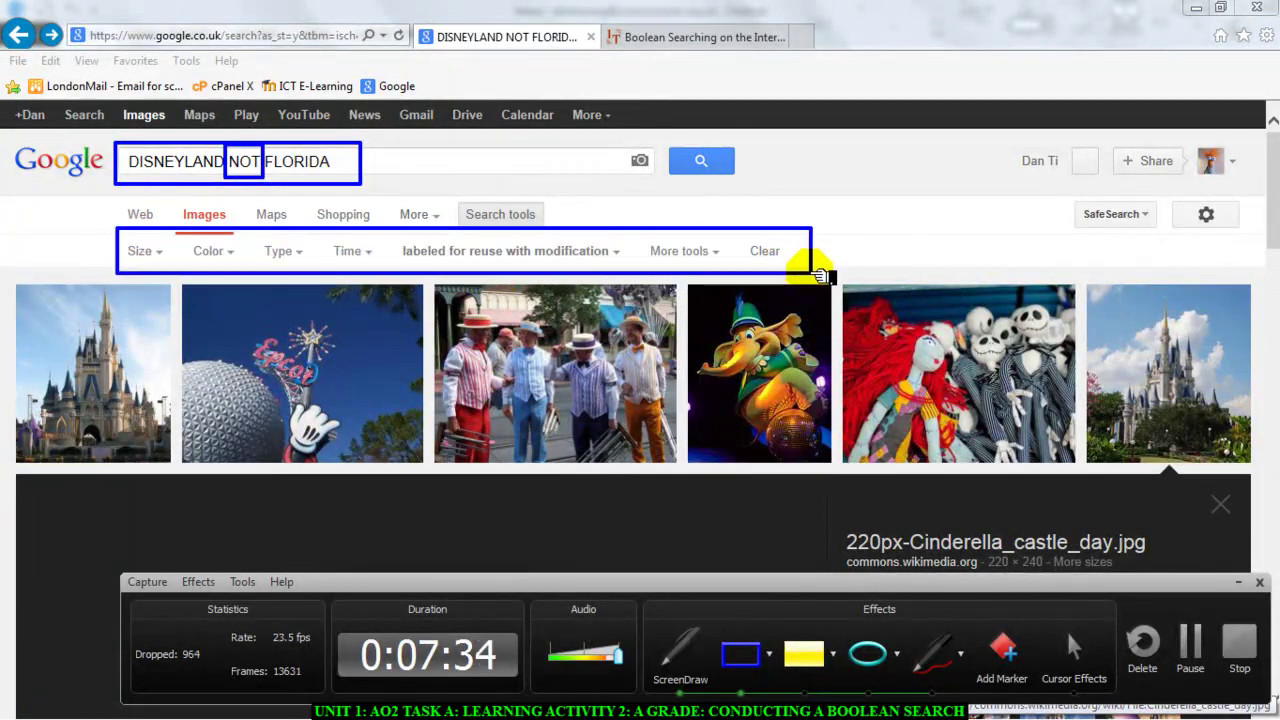
left_click_drag(398, 232, 620, 264)
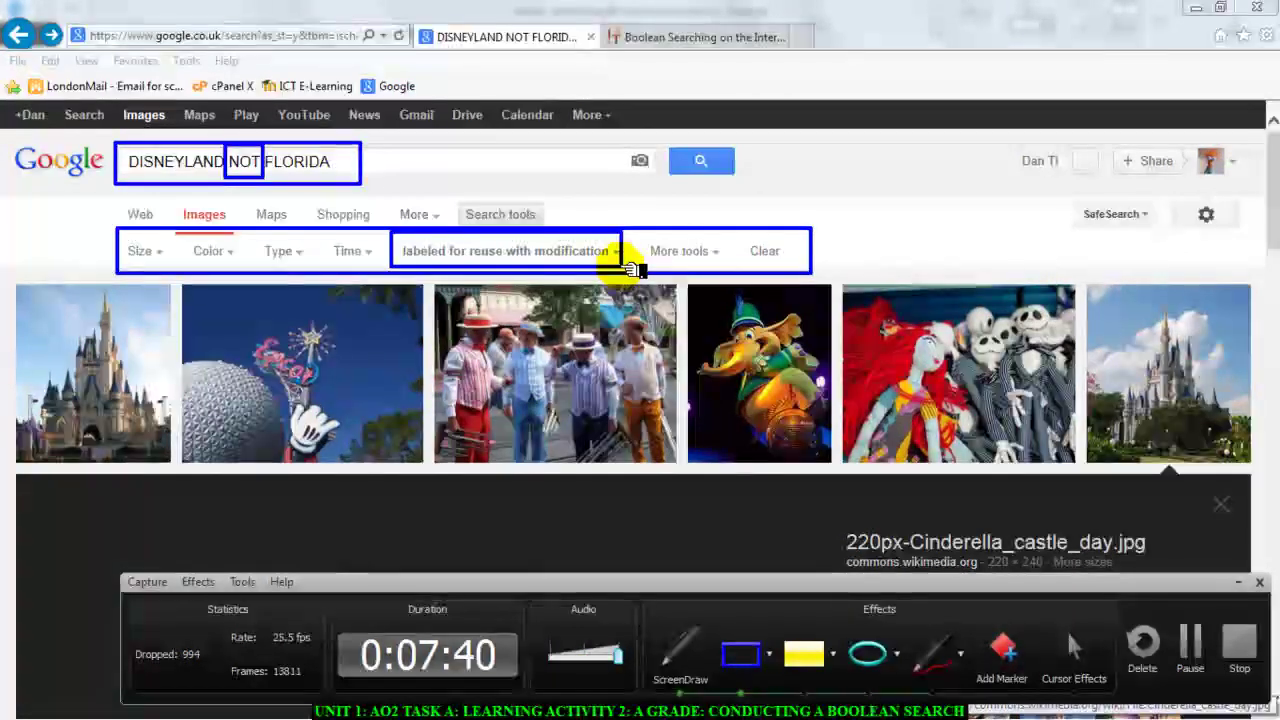